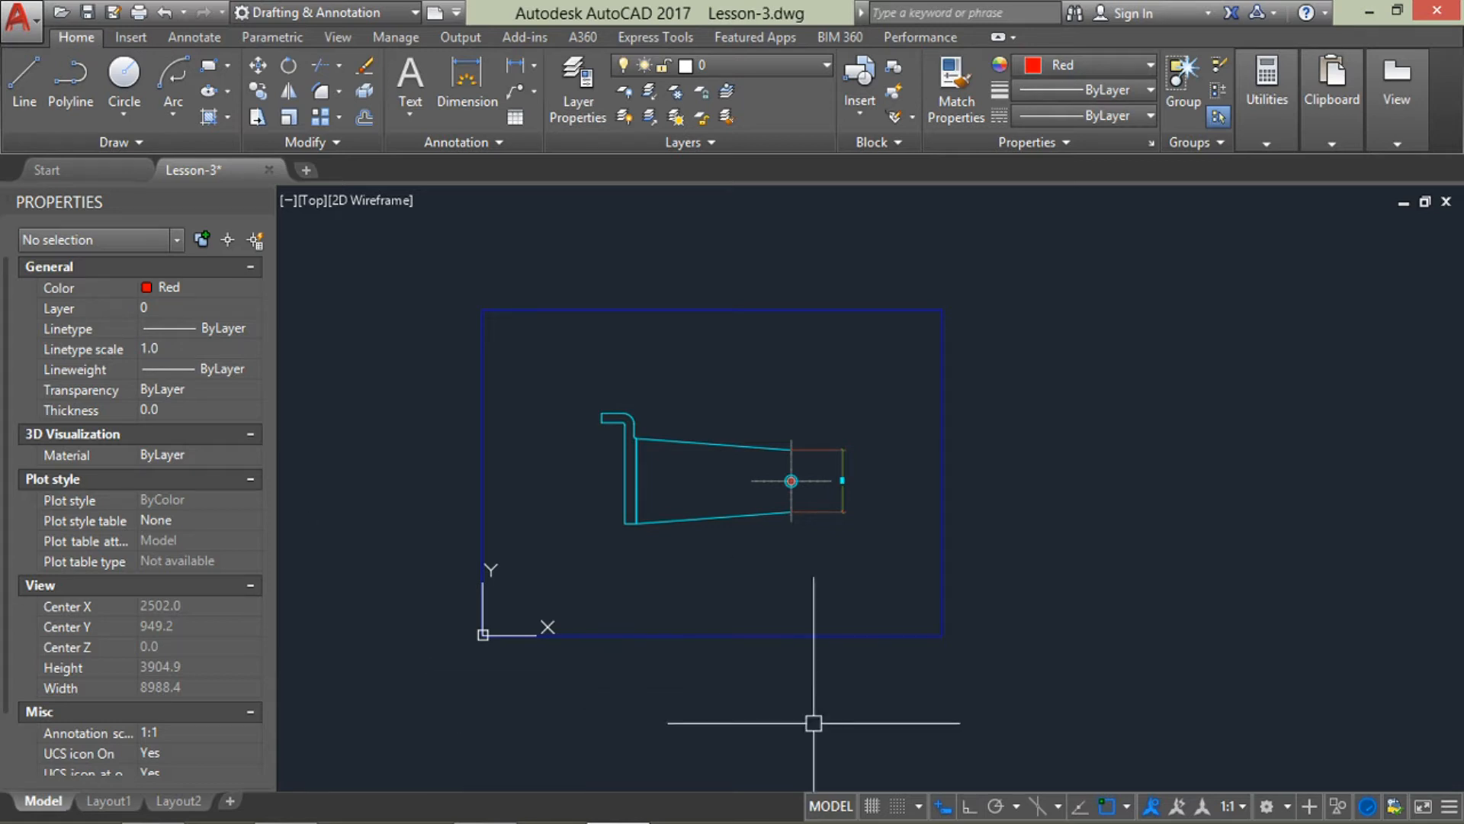
Display the command line window, and close it again
{"action": "mouse_move", "coordinate": [939, 820]}
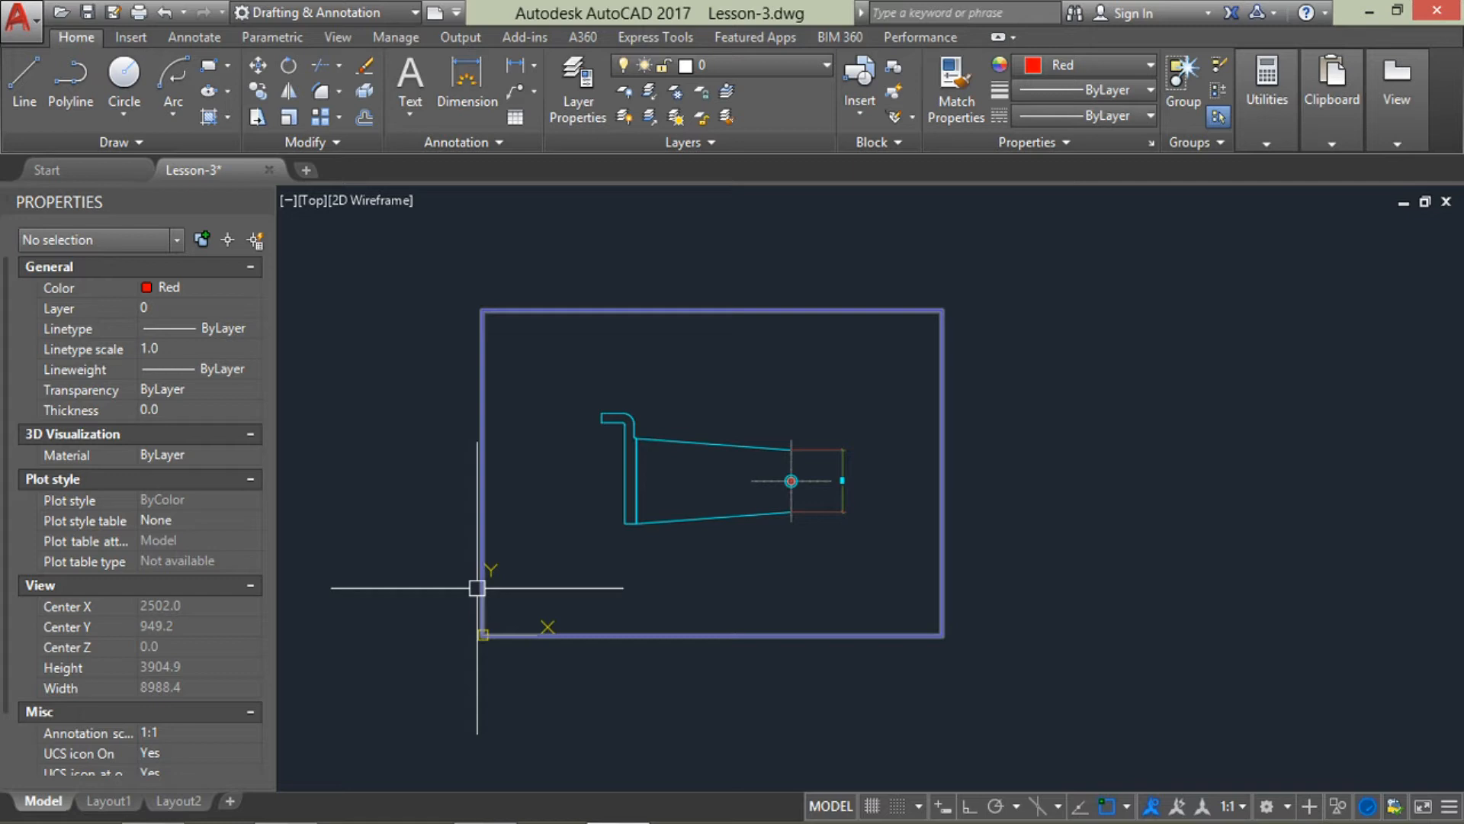
{"action": "key", "text": "ctrl+9"}
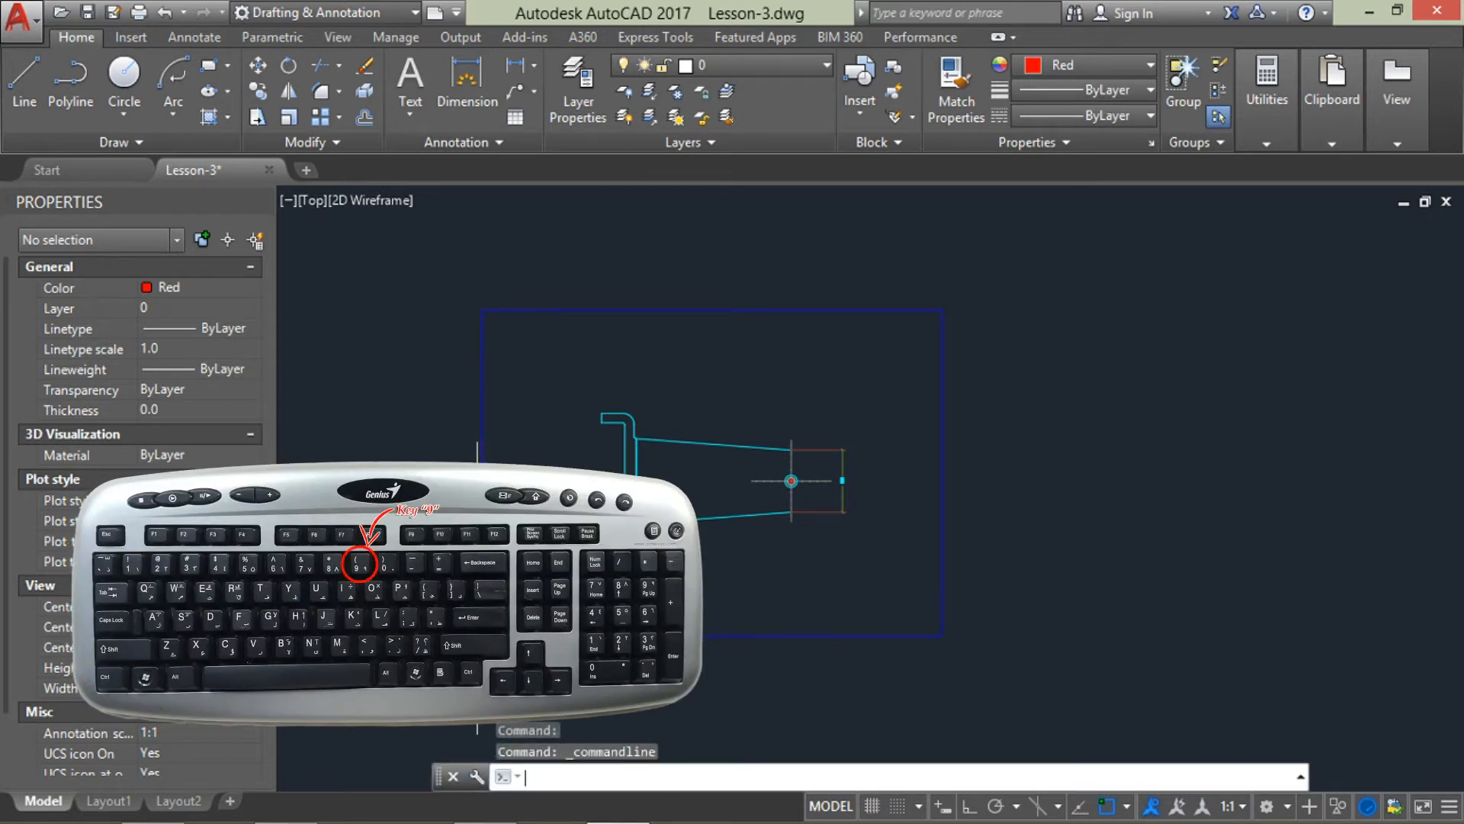
{"action": "key", "text": "ctrl+9"}
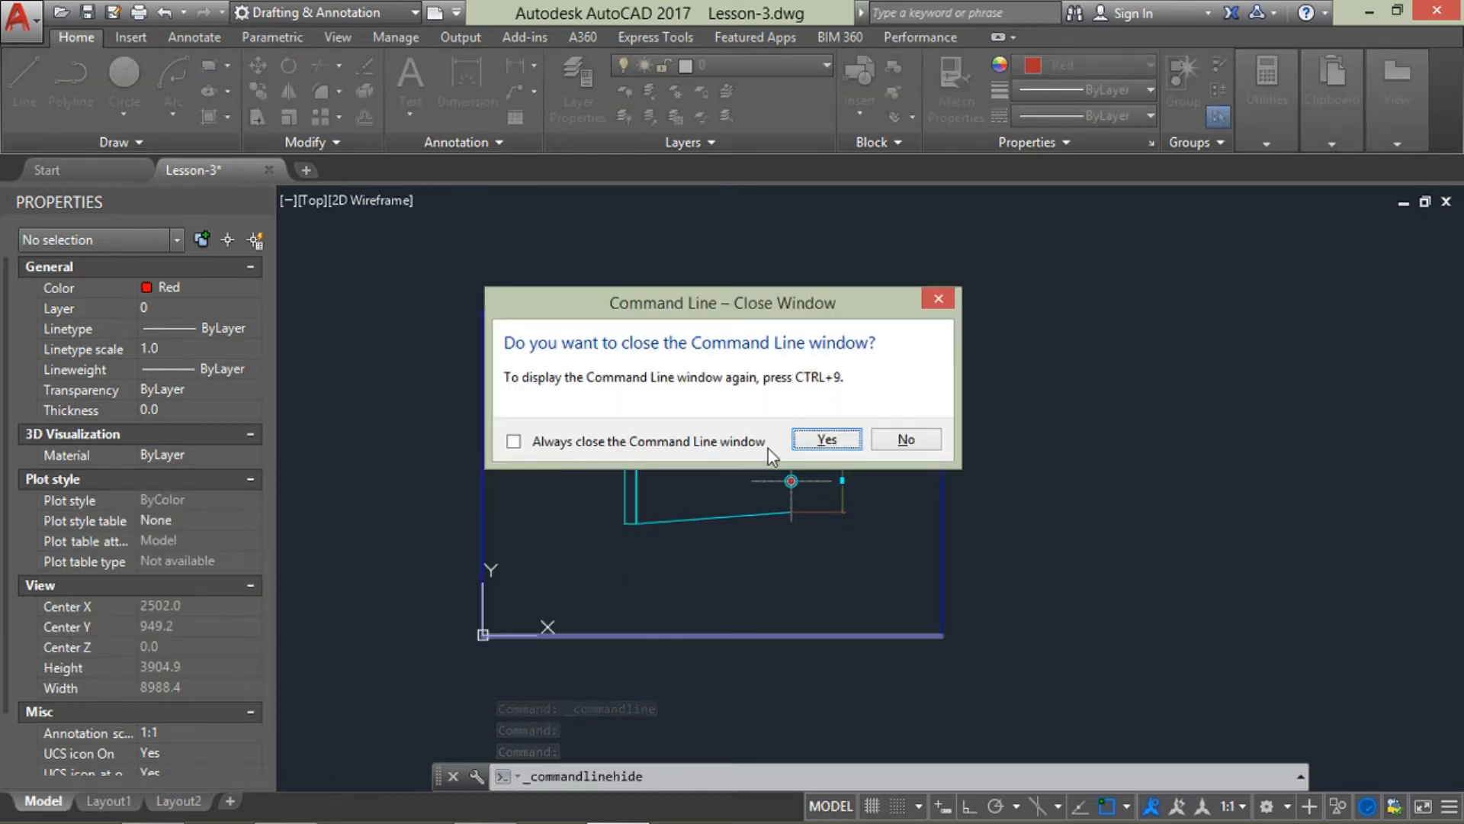
{"action": "left_click", "coordinate": [842, 439]}
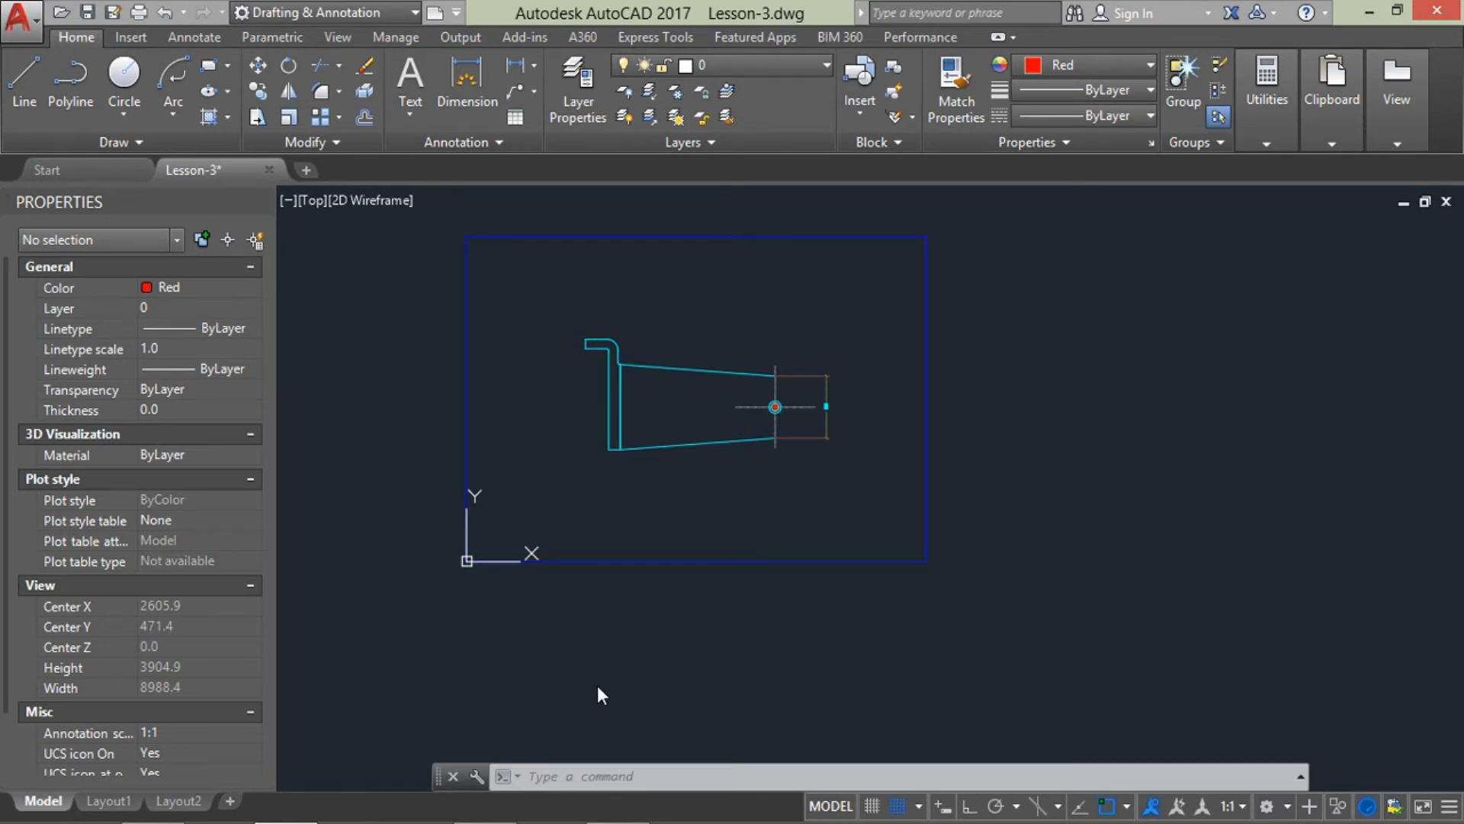
{"action": "left_click", "coordinate": [569, 778]}
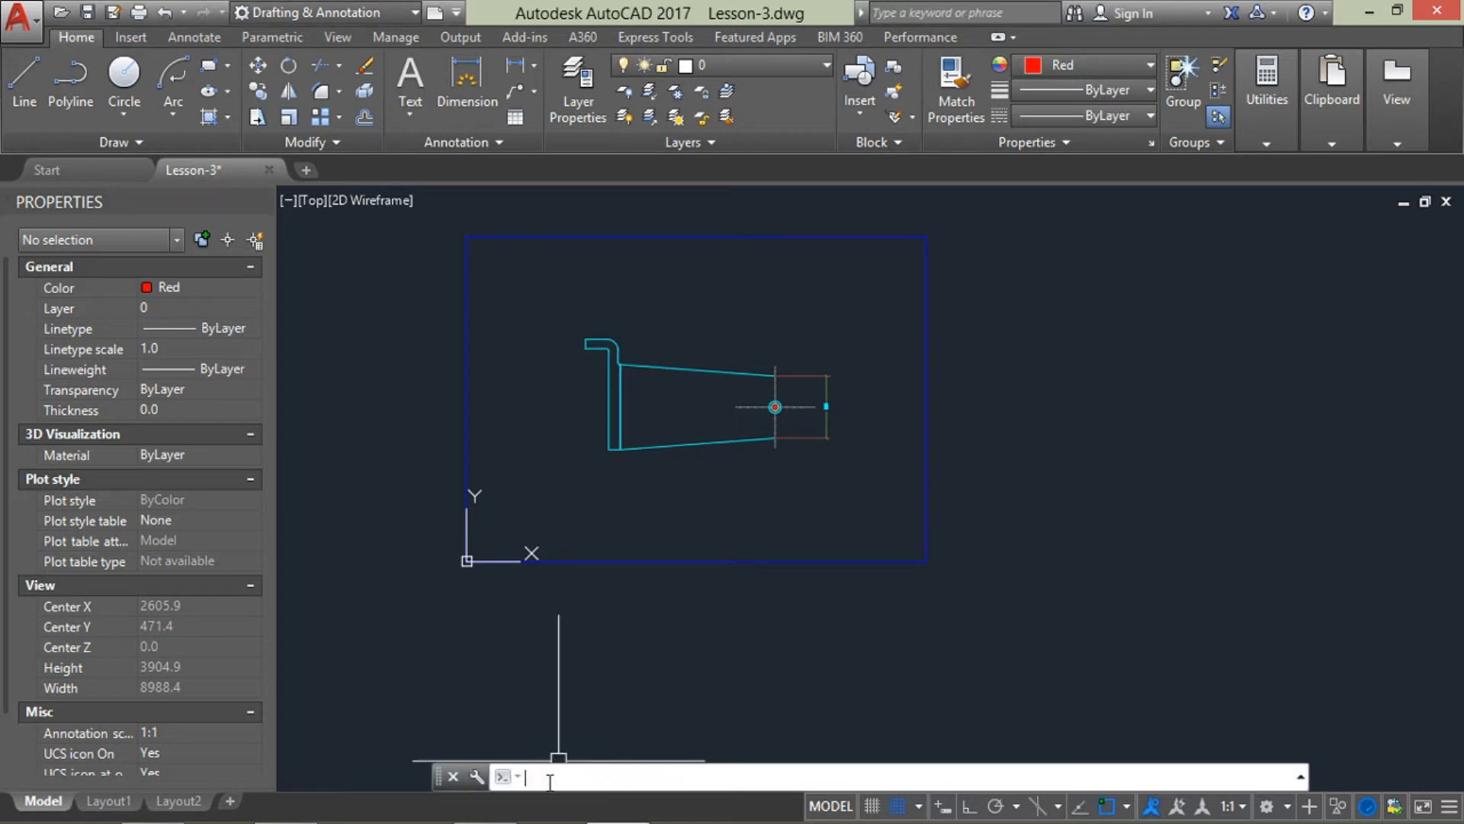
{"action": "type", "text": "ar"}
{"action": "key", "text": "Return"}
{"action": "key", "text": "Escape"}
{"action": "left_click", "coordinate": [886, 698]}
{"action": "key", "text": "Escape"}
{"action": "left_click", "coordinate": [1062, 638]}
{"action": "key", "text": "Escape"}
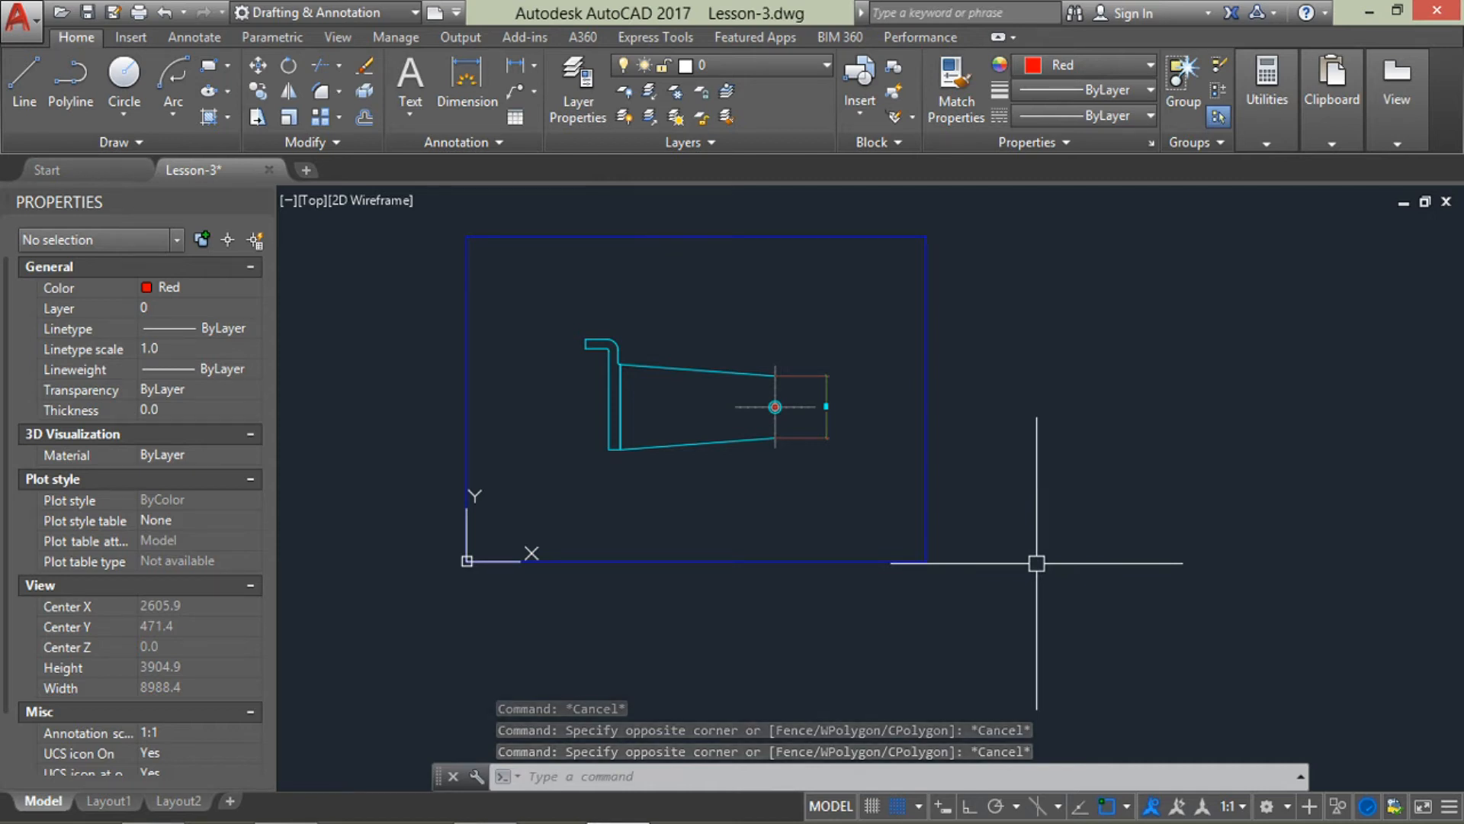
{"action": "type", "text": "1"}
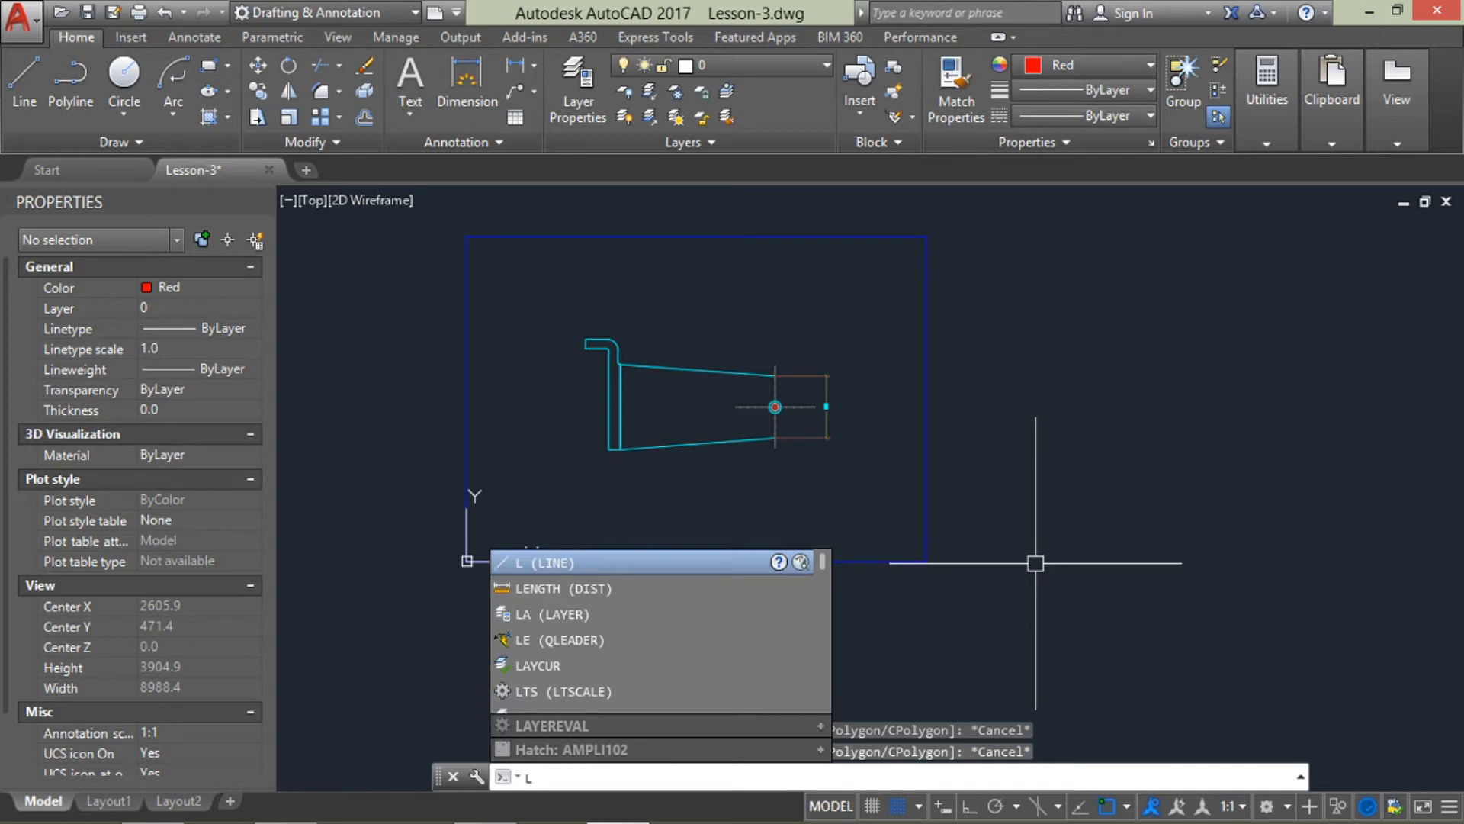
{"action": "key", "text": "Escape"}
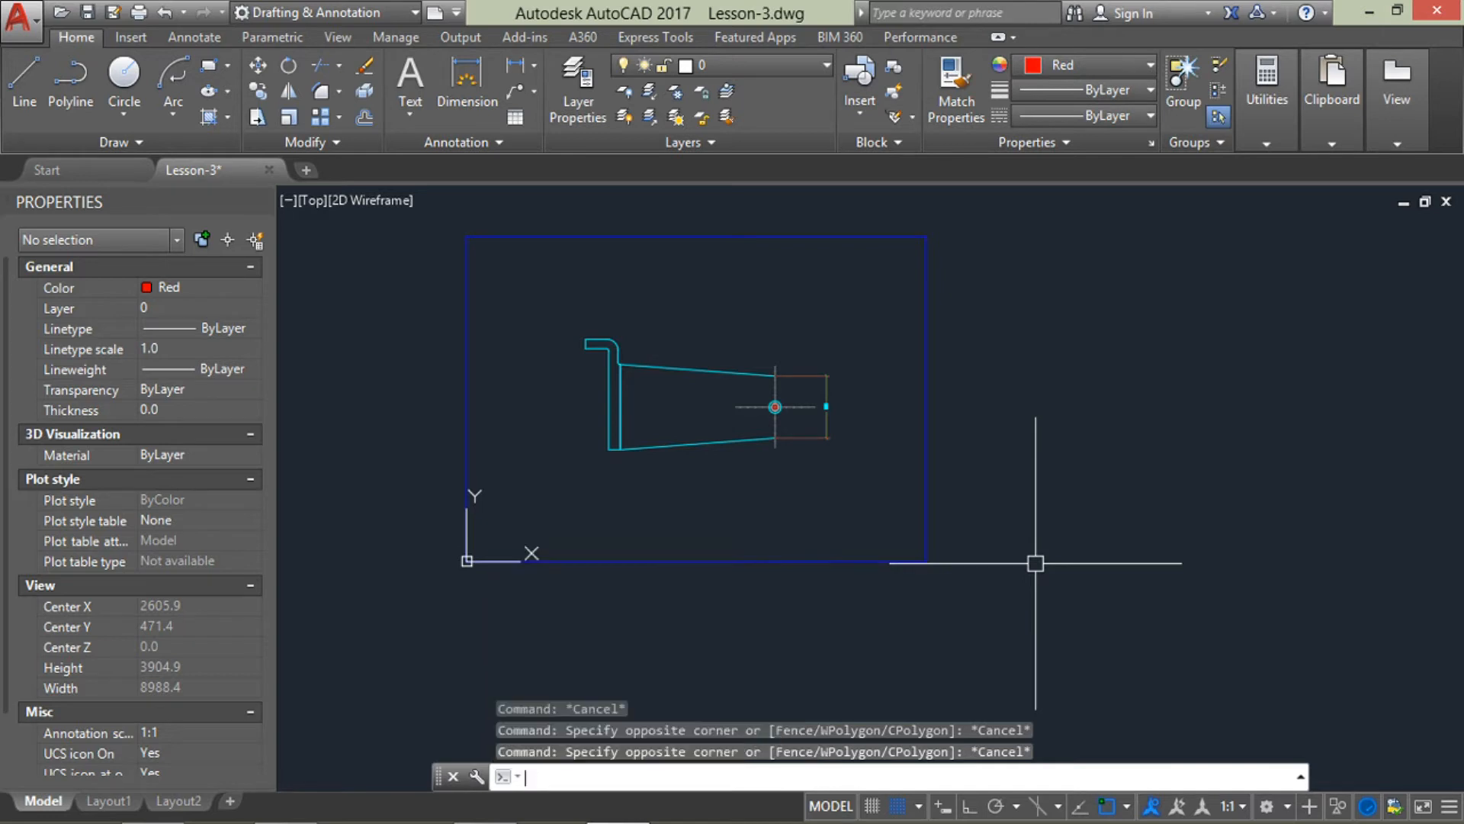
Turn on dynamic input, try entering L at the cursor without running the command, and turn dynamic input off
{"action": "left_click", "coordinate": [943, 806]}
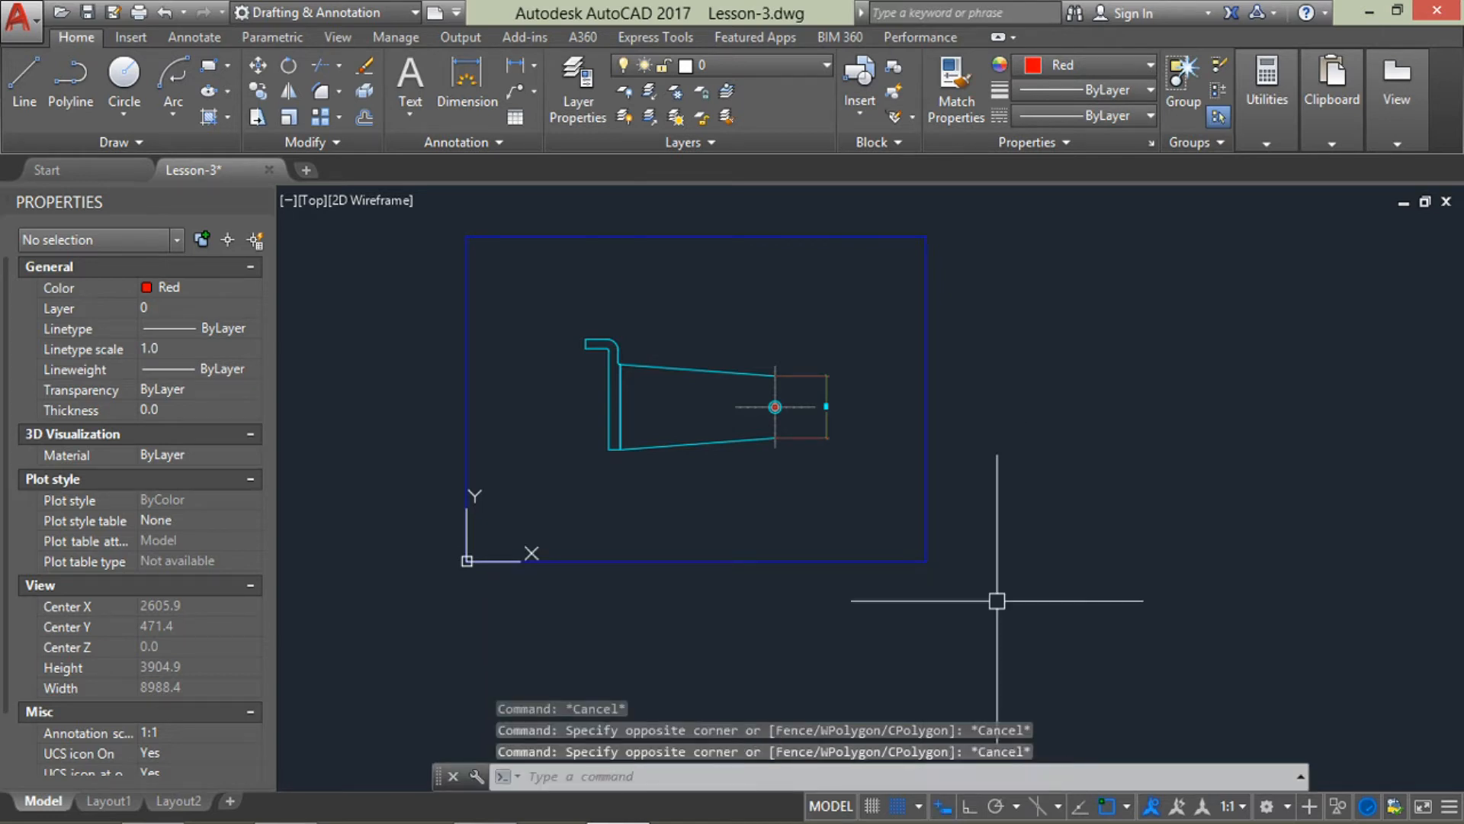
{"action": "key", "text": "Escape"}
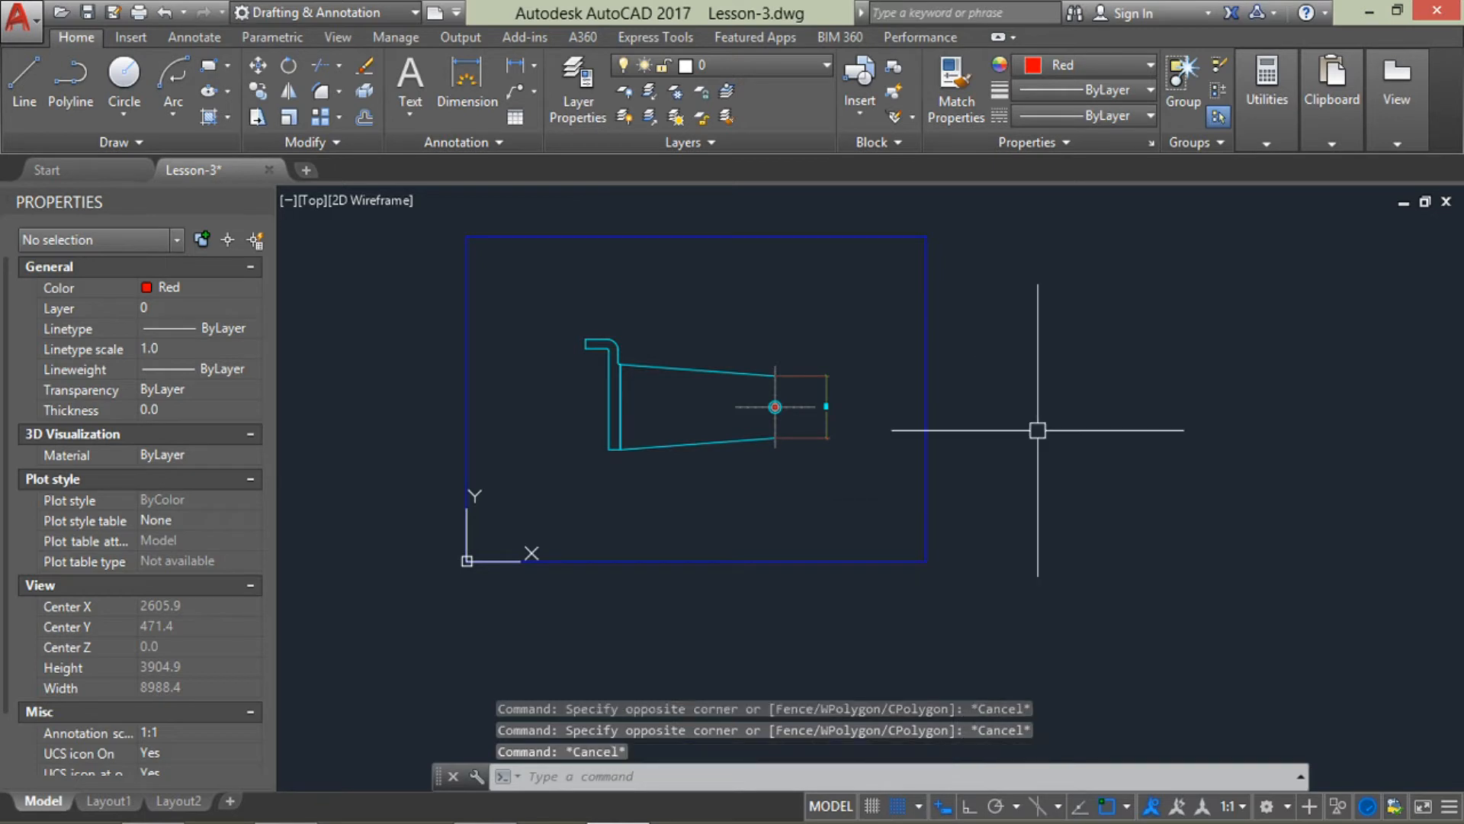
{"action": "type", "text": "L"}
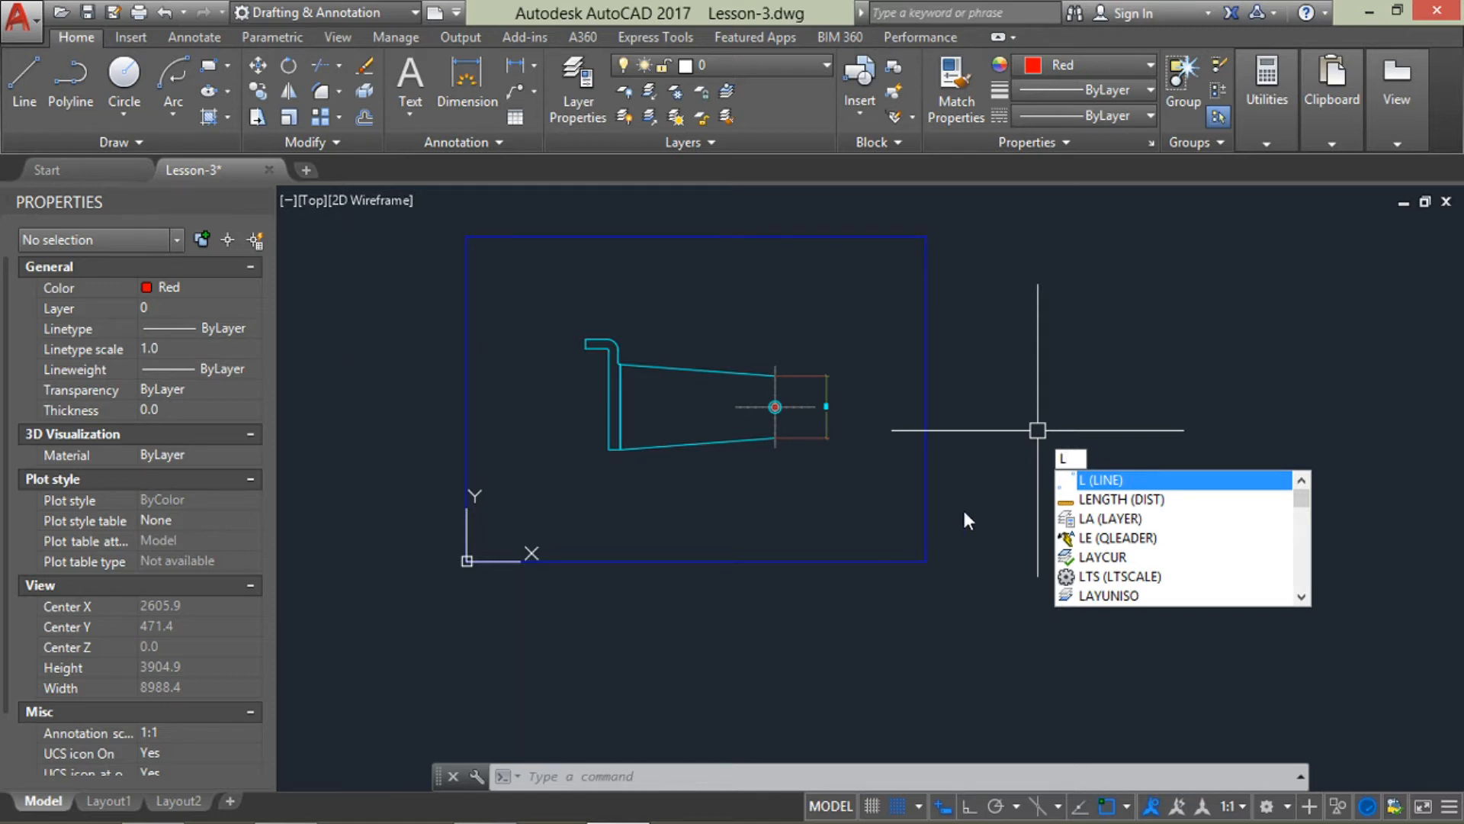
{"action": "key", "text": "Escape"}
{"action": "key", "text": "Escape"}
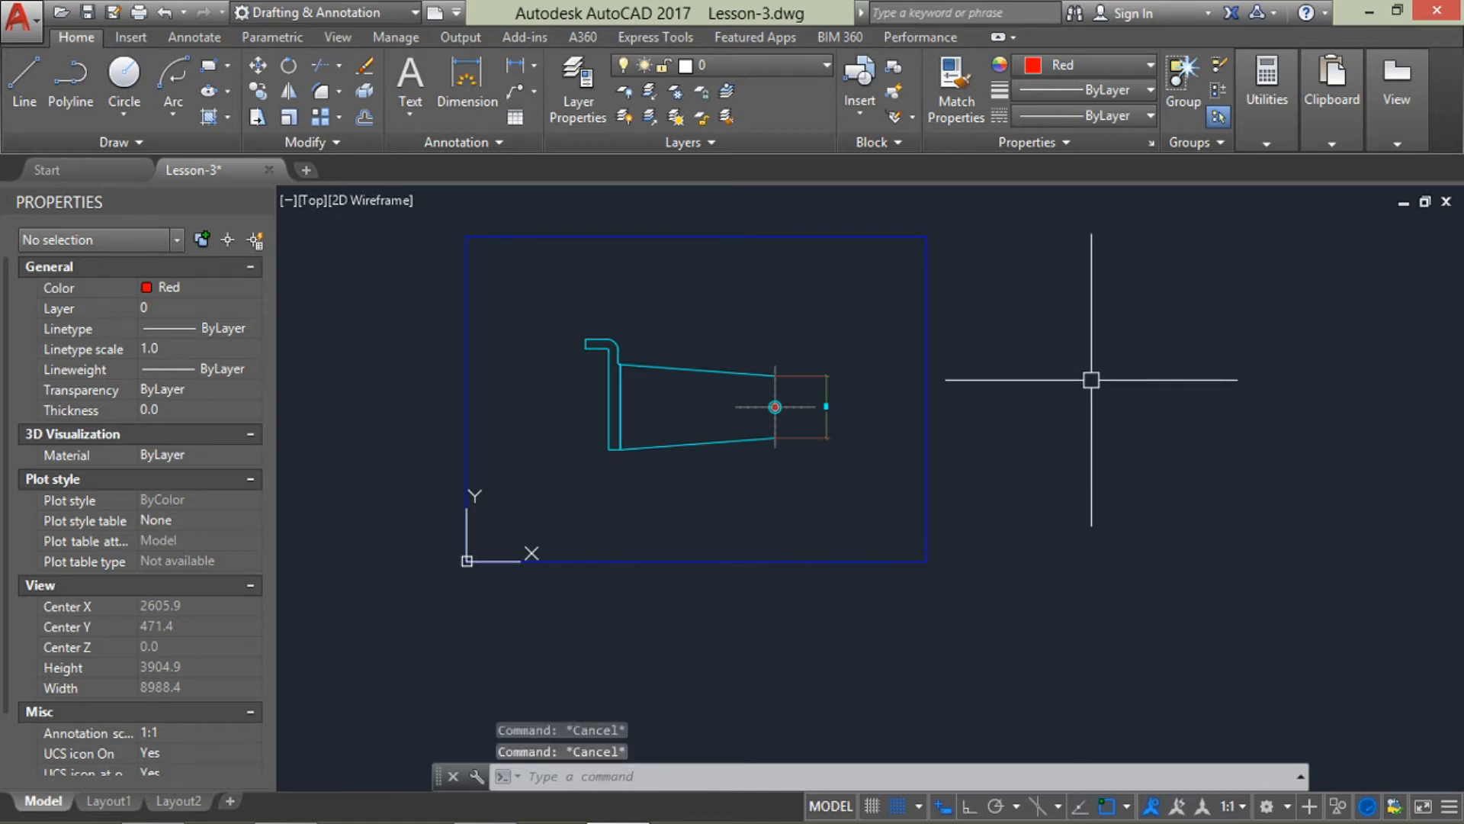
{"action": "type", "text": "L"}
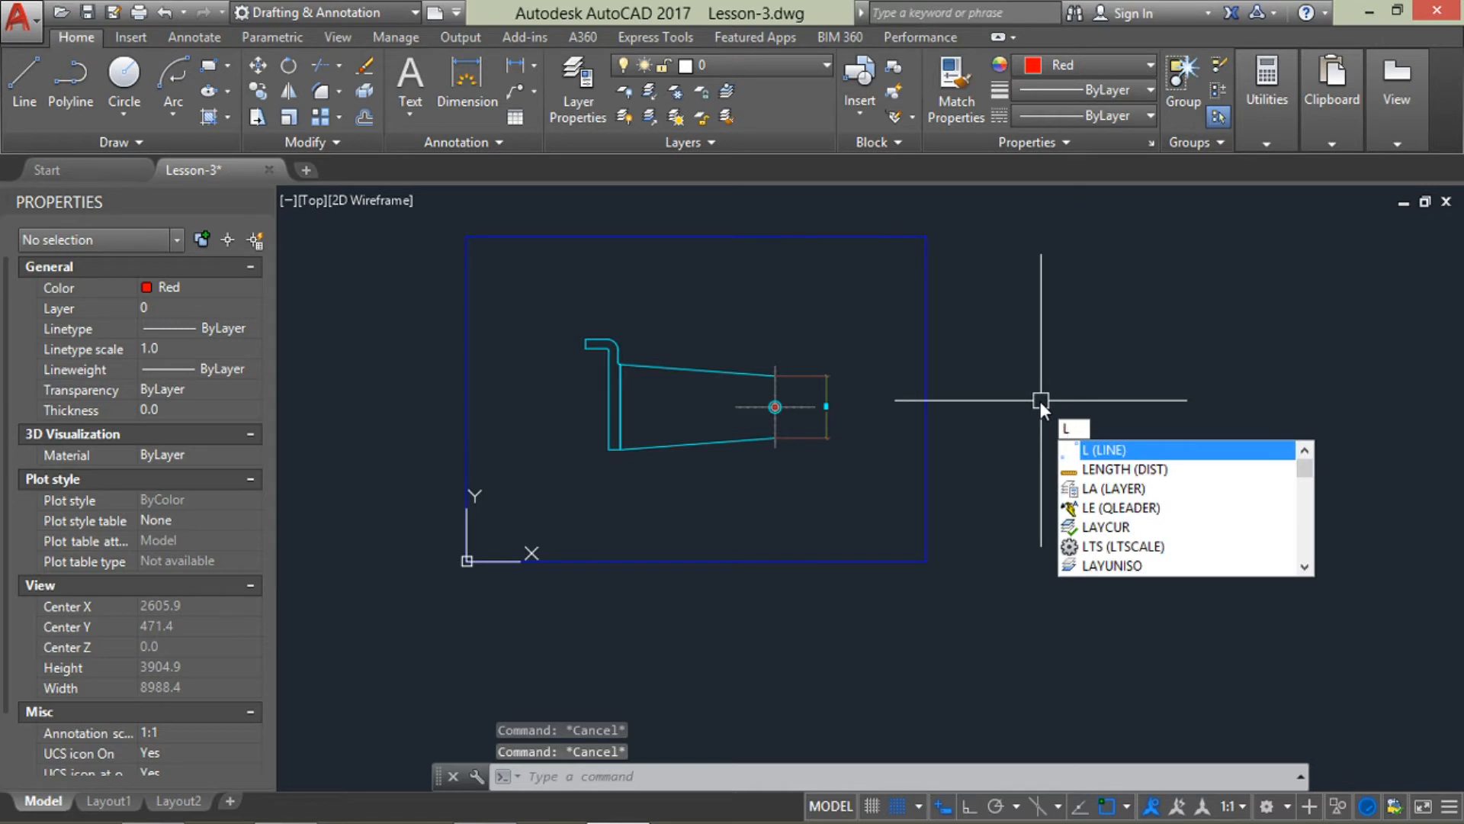
{"action": "key", "text": "Escape"}
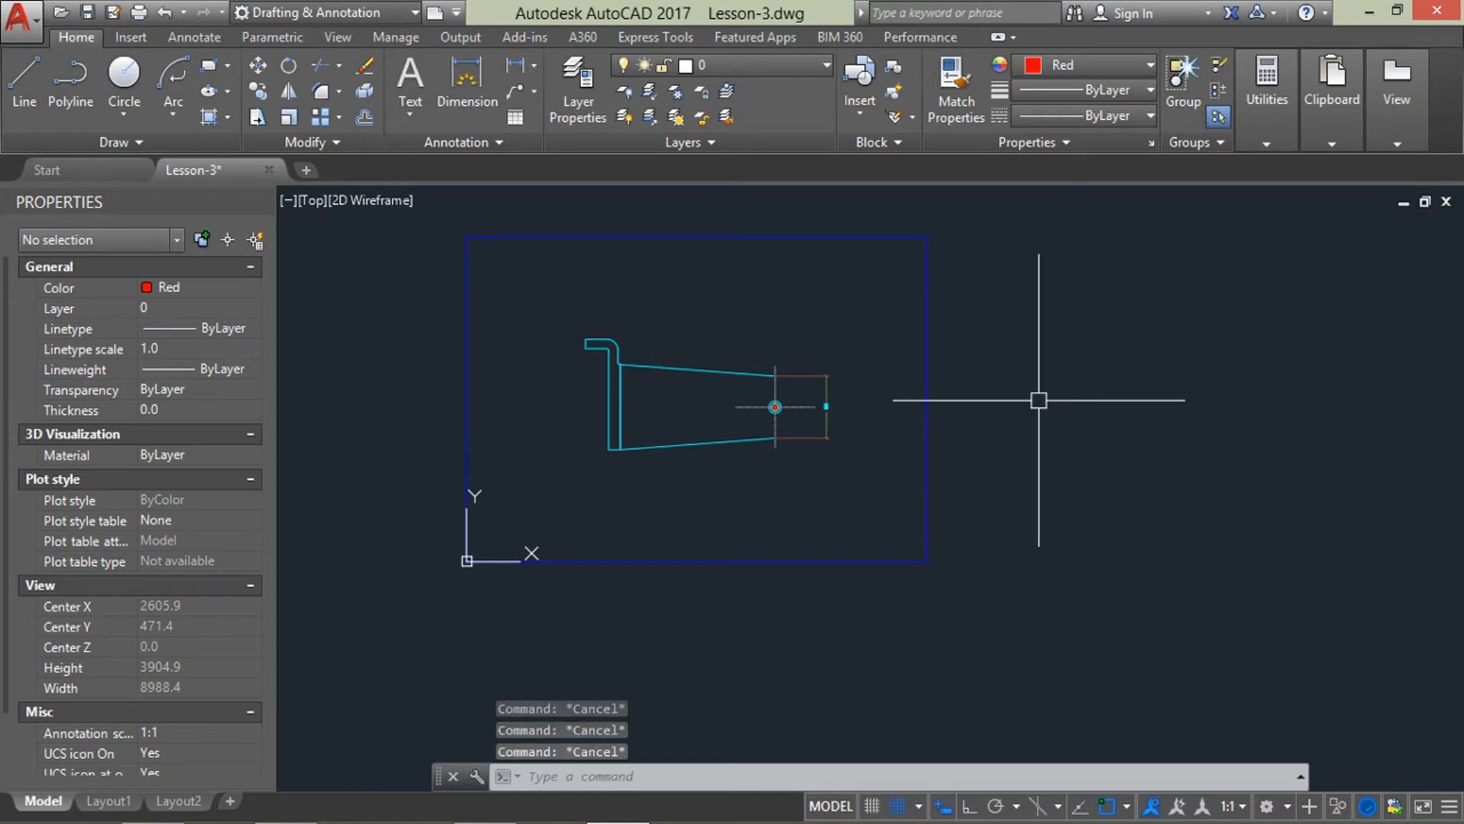
{"action": "left_click", "coordinate": [943, 808]}
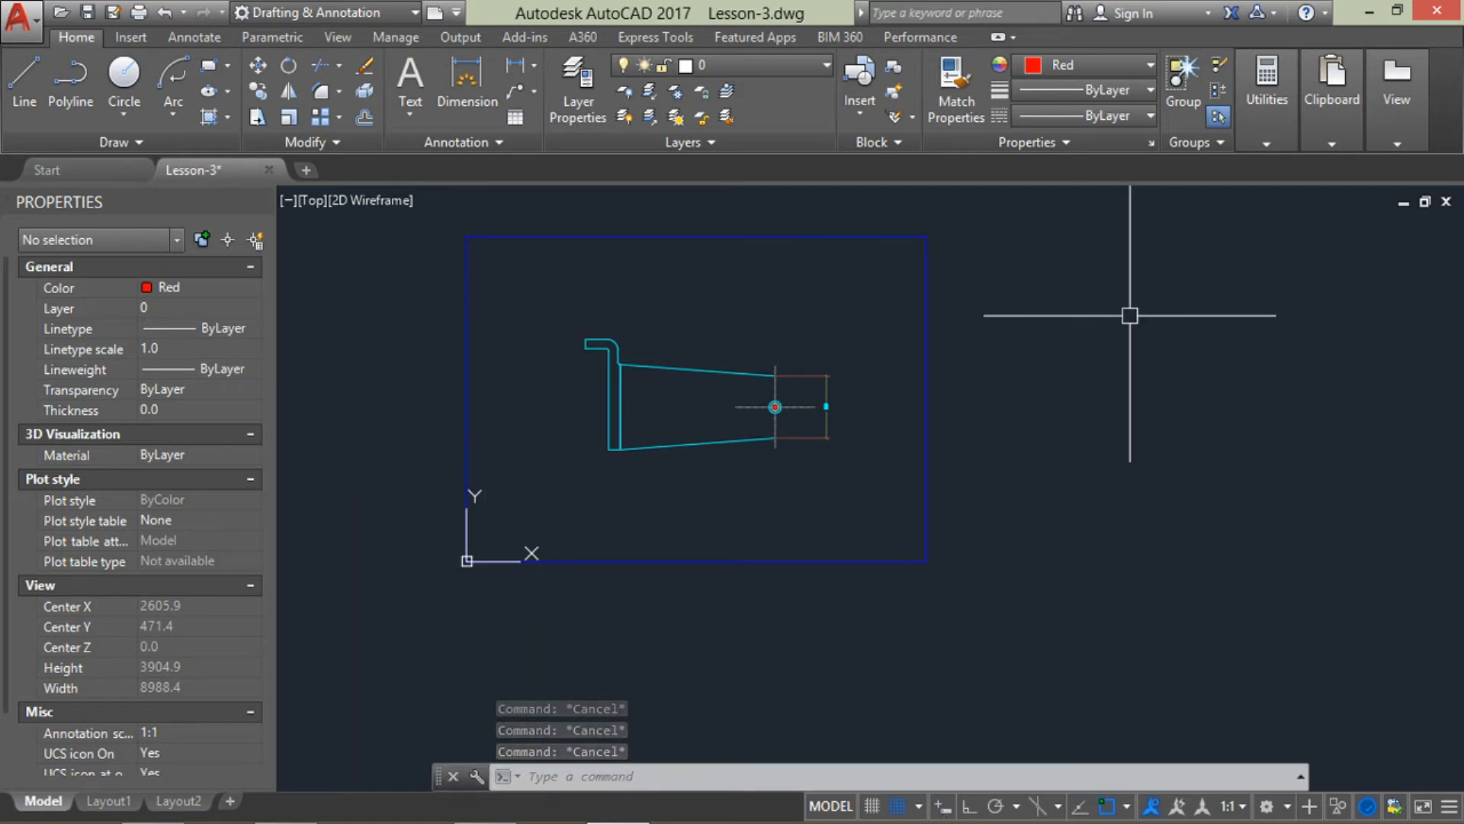
Draw a three-point arc from the lower line's right end through the upper line's right end, finishing freely inside the tapered outline
{"action": "type", "text": "ARC"}
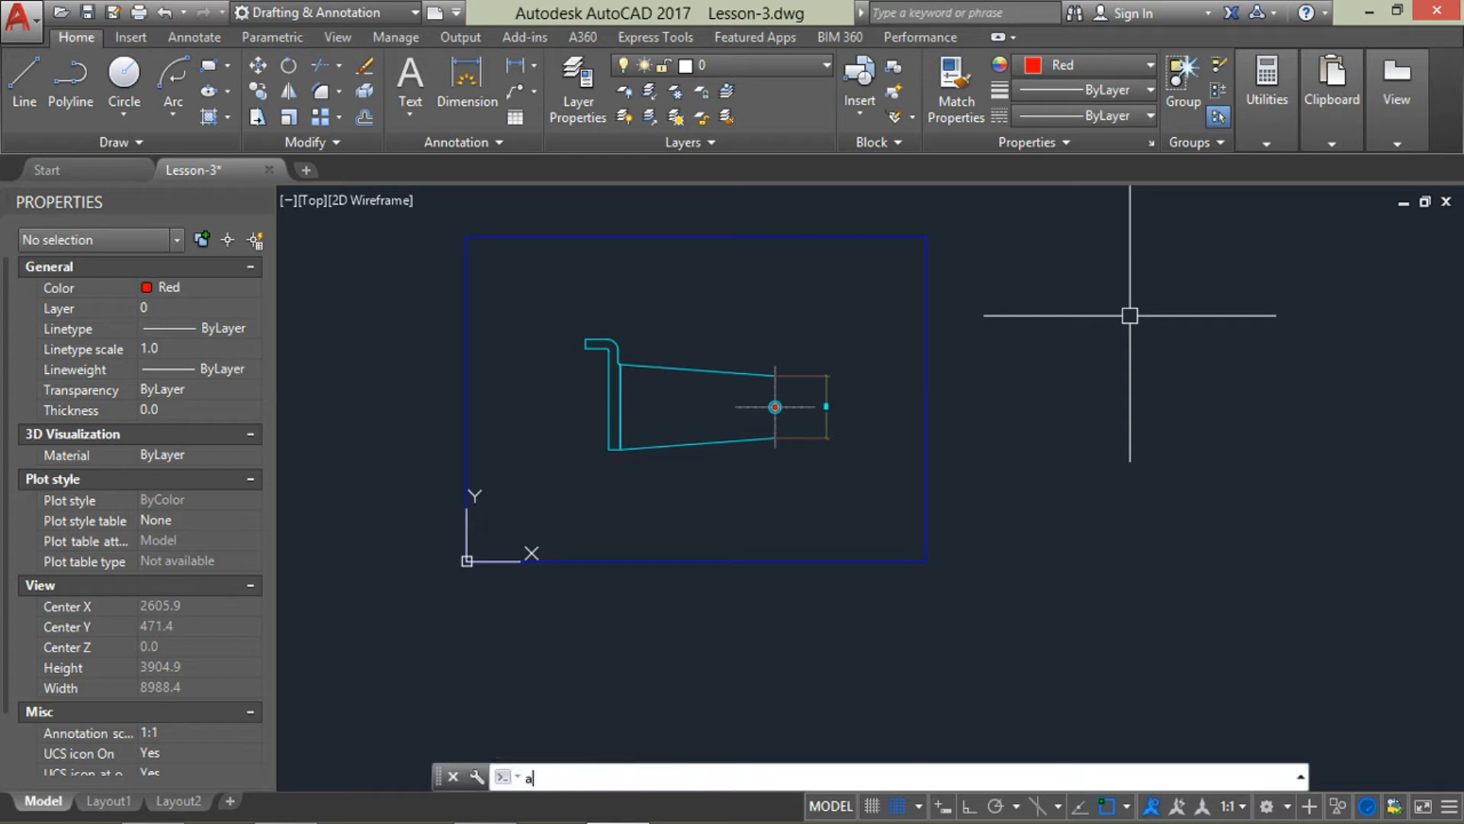
{"action": "scroll", "coordinate": [786, 405], "scroll_direction": "up", "scroll_amount": 6}
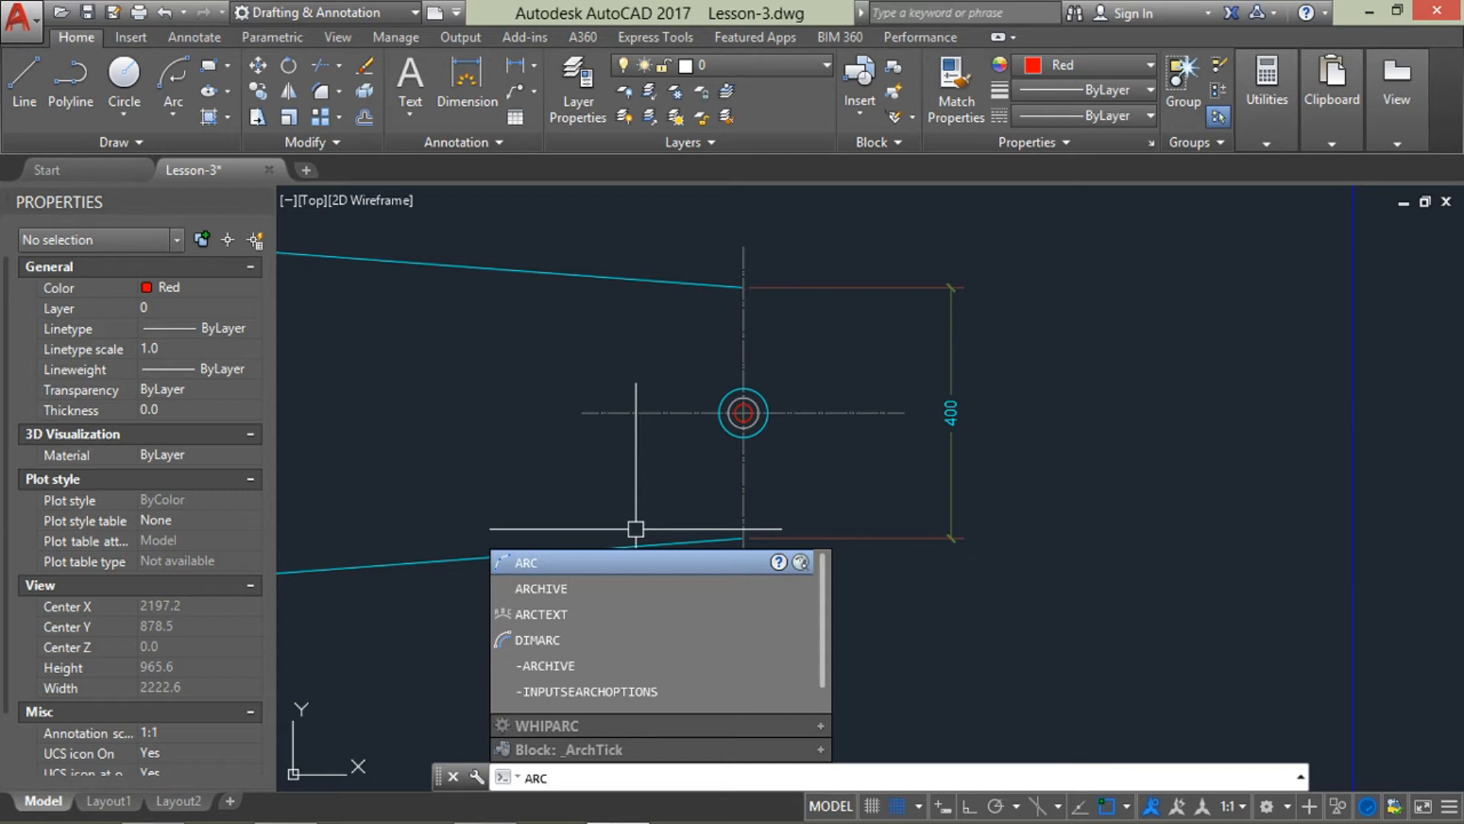
{"action": "left_click", "coordinate": [540, 565]}
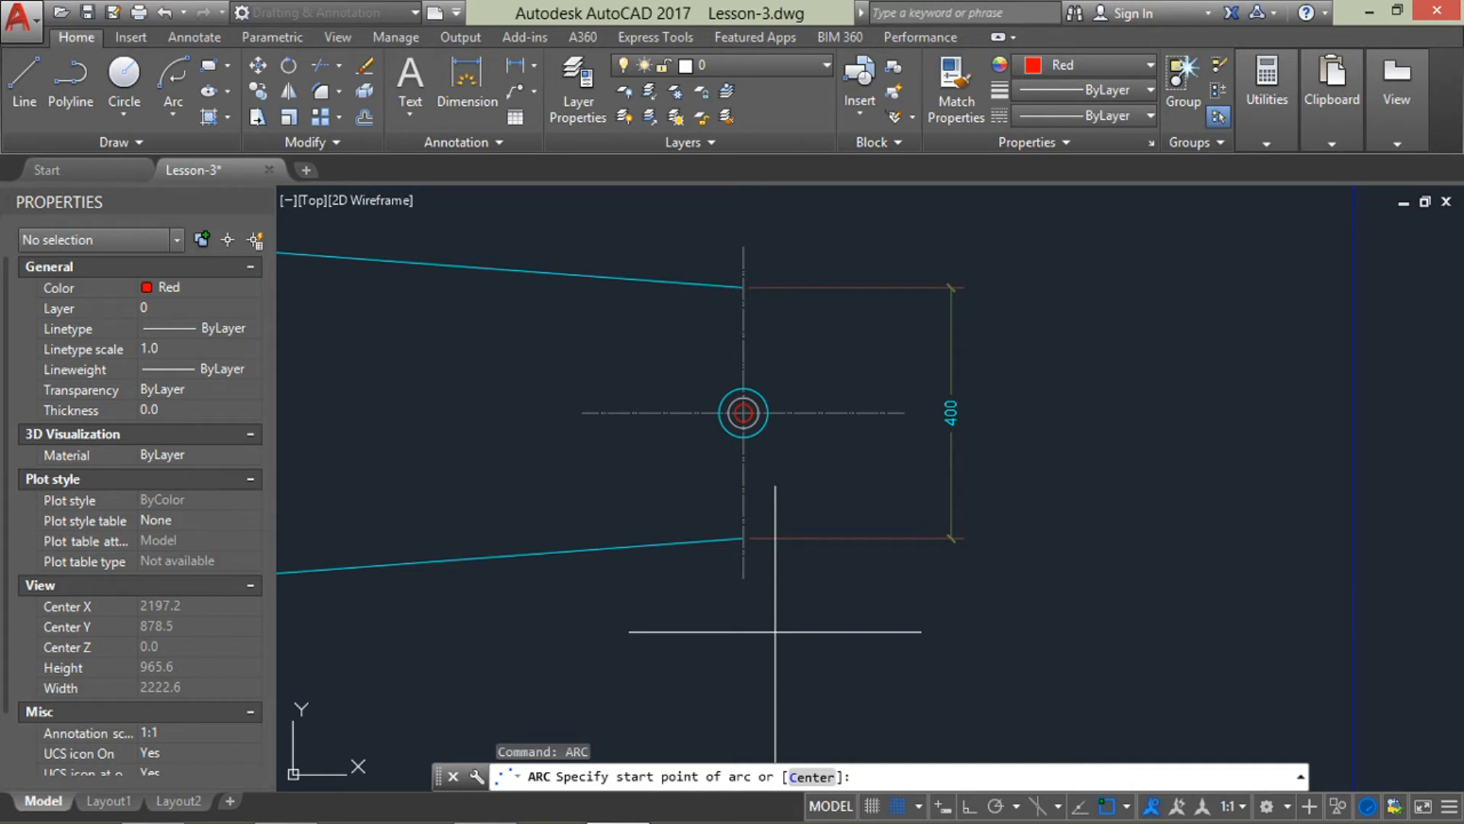
{"action": "left_click", "coordinate": [744, 538]}
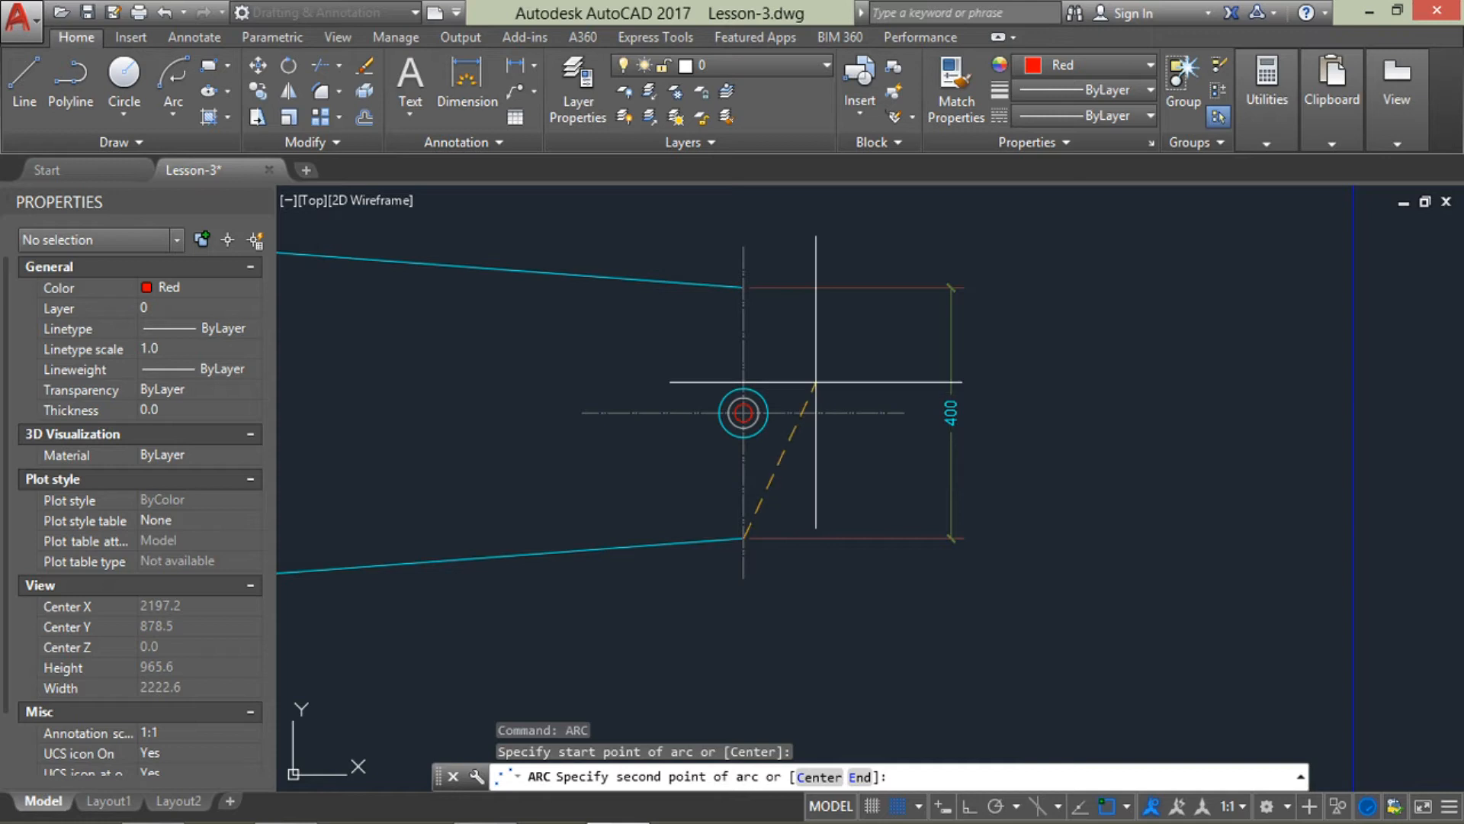
{"action": "left_click", "coordinate": [744, 287]}
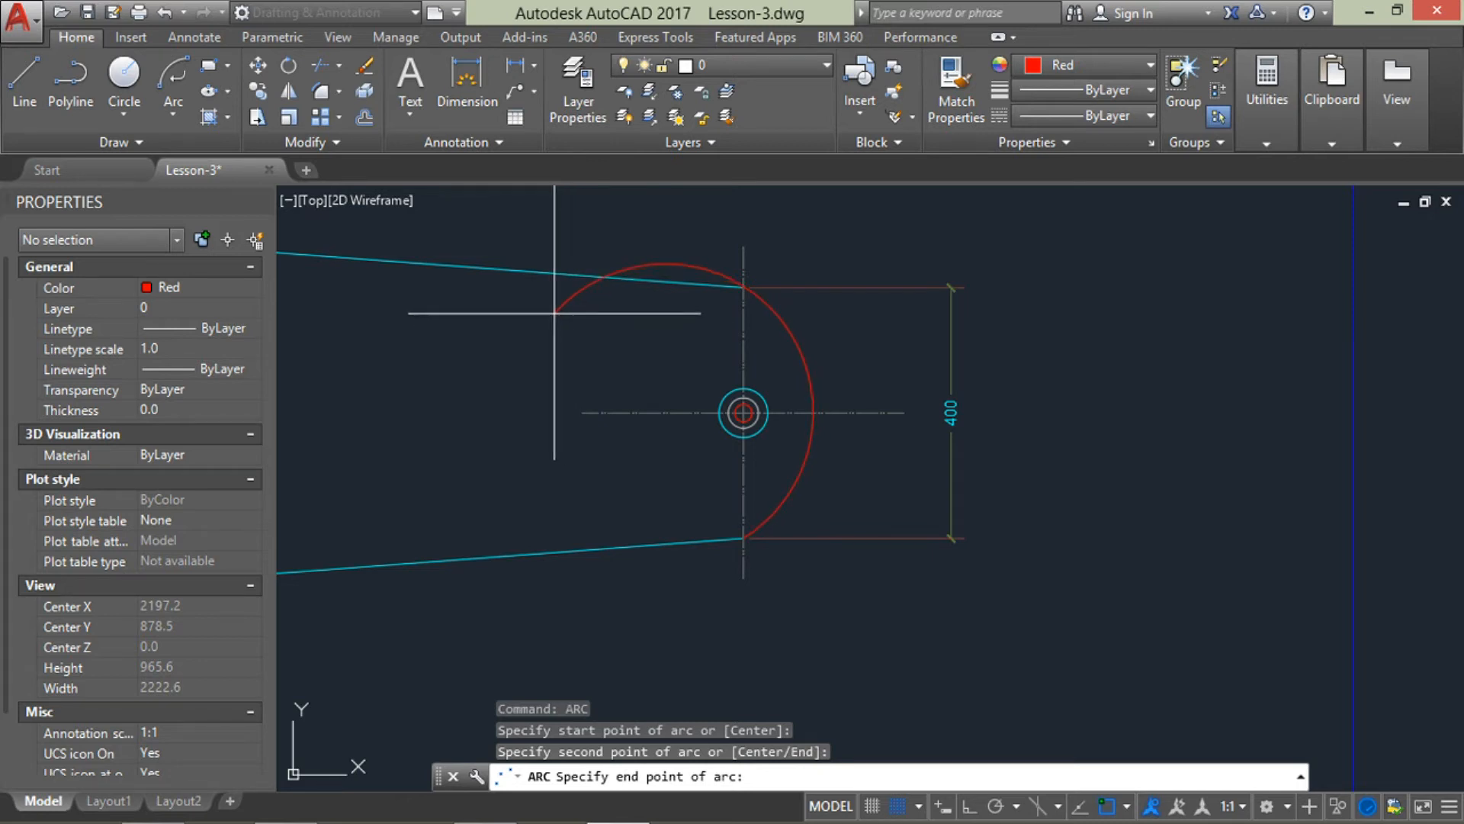
{"action": "left_click", "coordinate": [555, 312]}
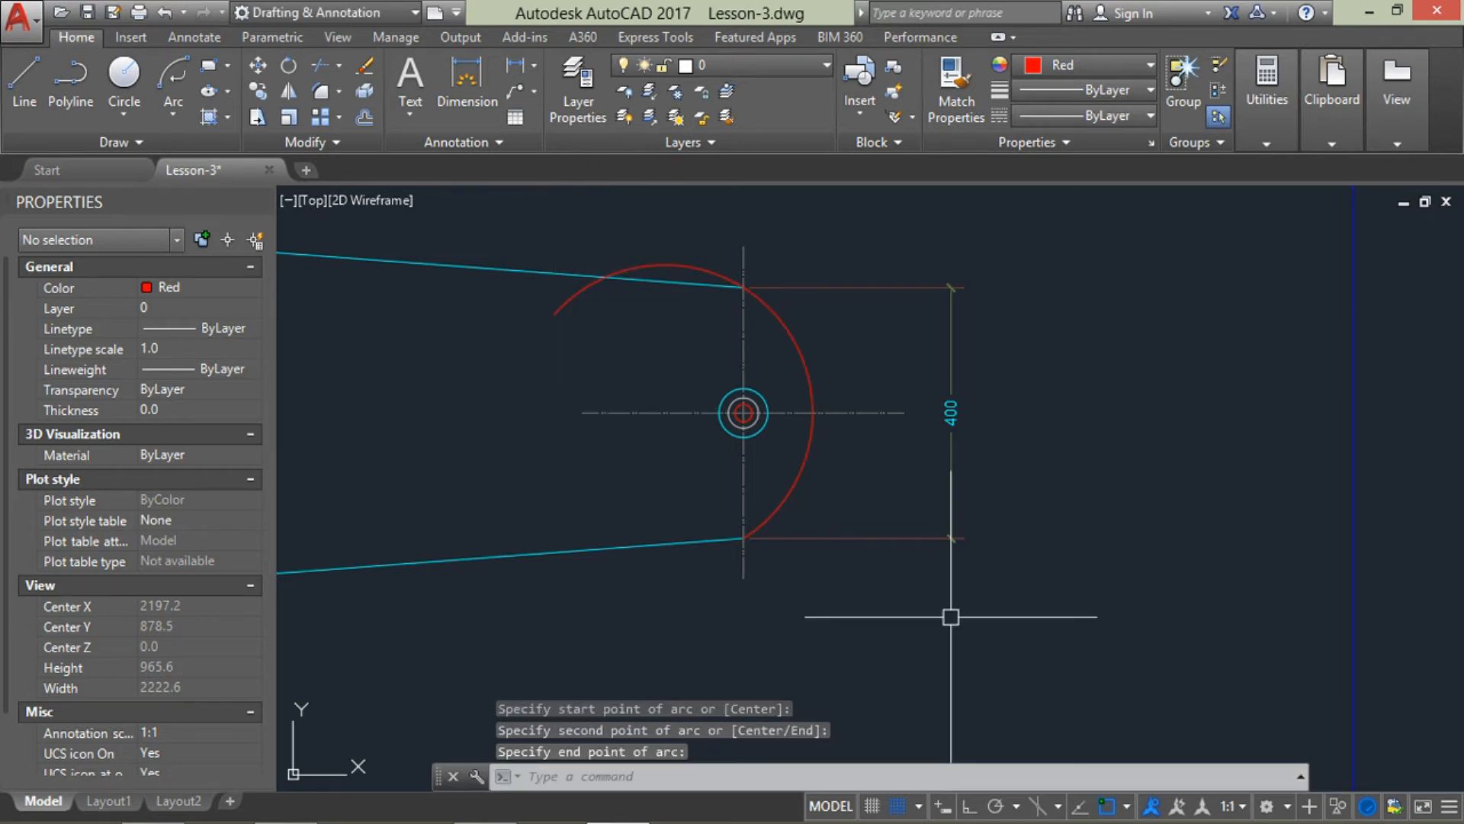
Erase the arc that extends past the upper line into the tapered outline
{"action": "type", "text": "e"}
{"action": "key", "text": "Return"}
{"action": "left_click", "coordinate": [800, 477]}
{"action": "key", "text": "Return"}
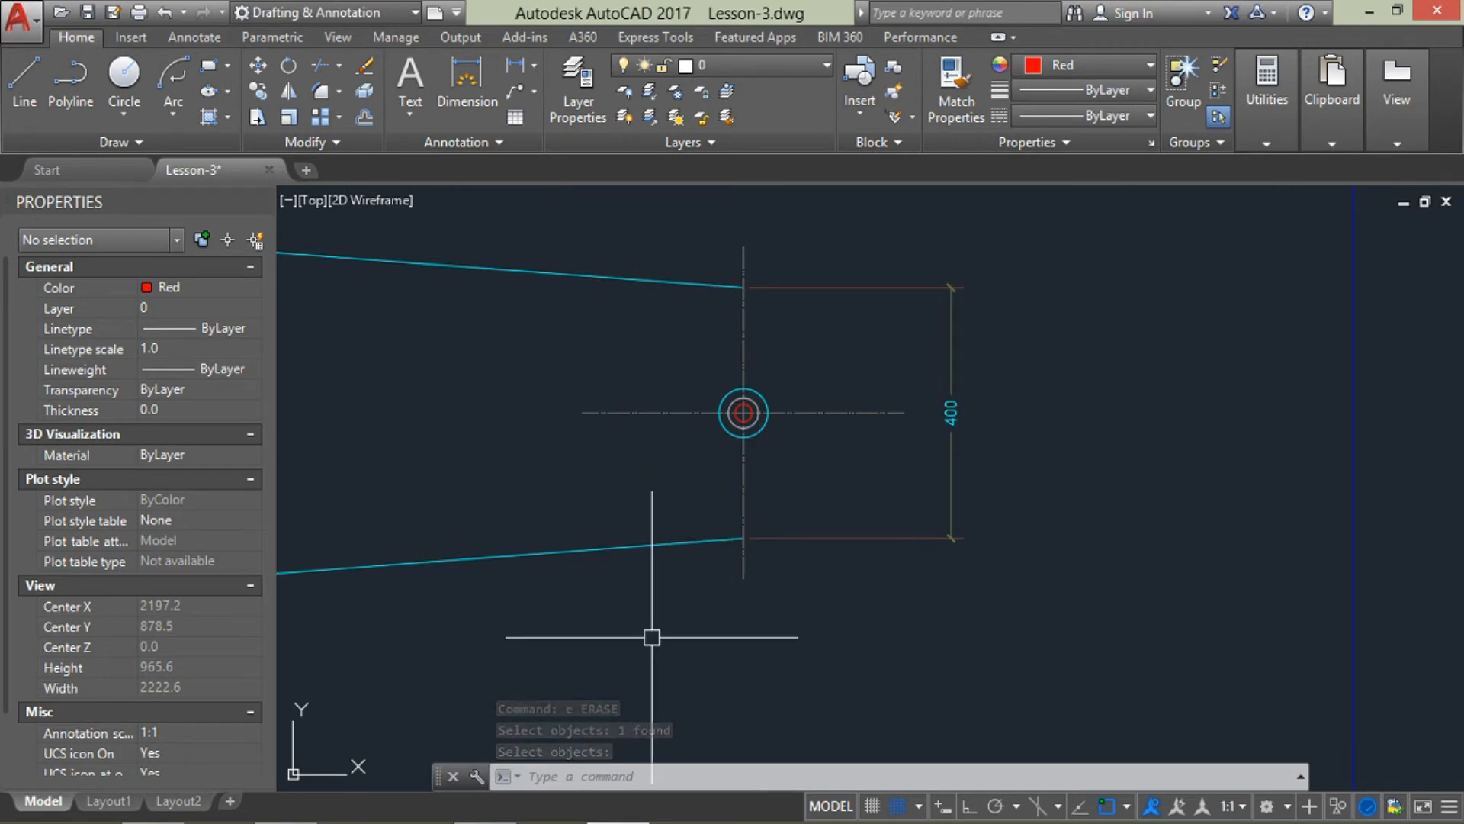
Draw a three-point arc from the lower line's right end to the upper line's, with an unsnapped second point on the horizontal centerline
{"action": "key", "text": "Up"}
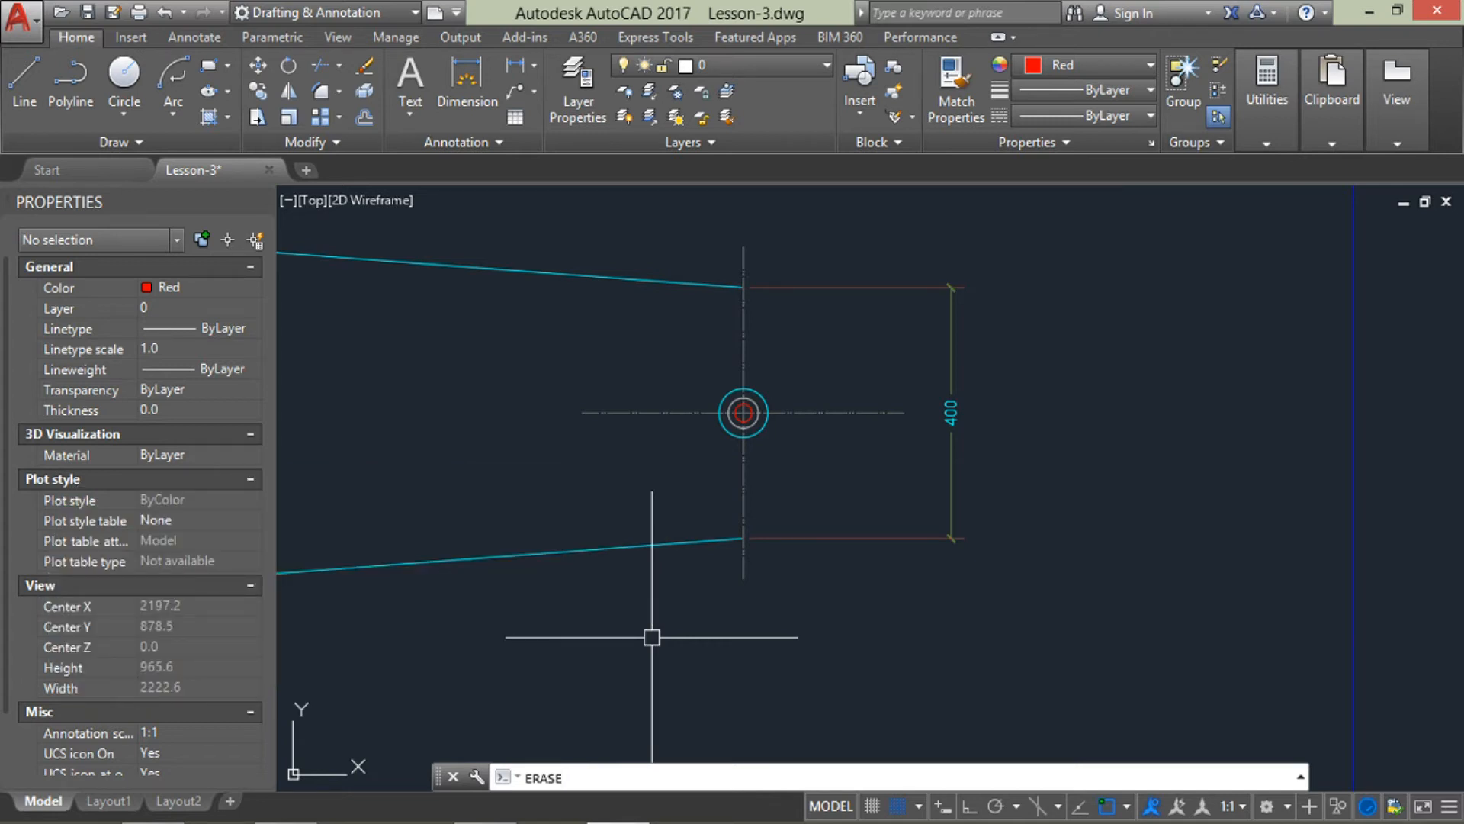
{"action": "key", "text": "Up"}
{"action": "key", "text": "Return"}
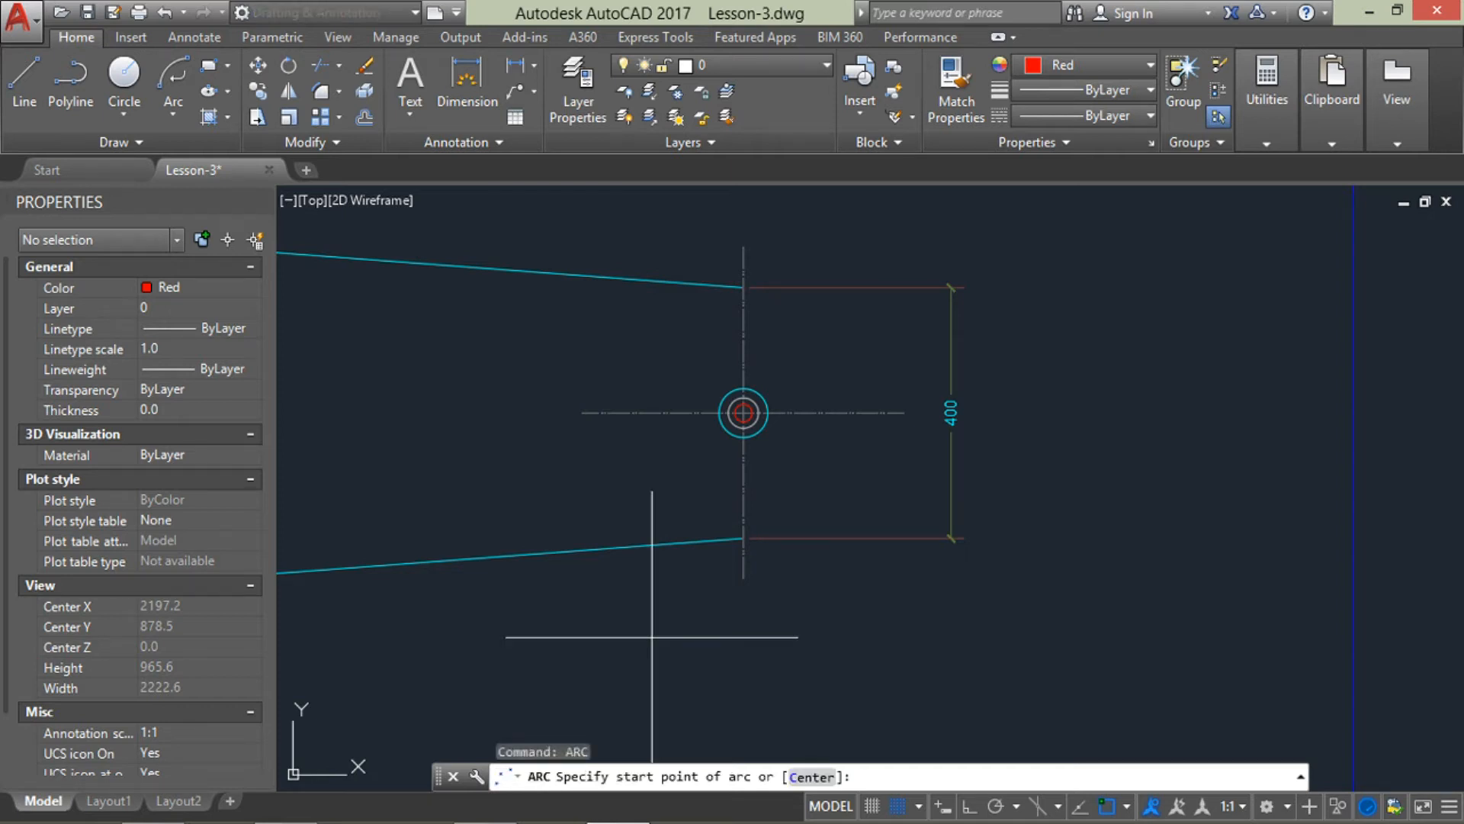
{"action": "left_click", "coordinate": [743, 538]}
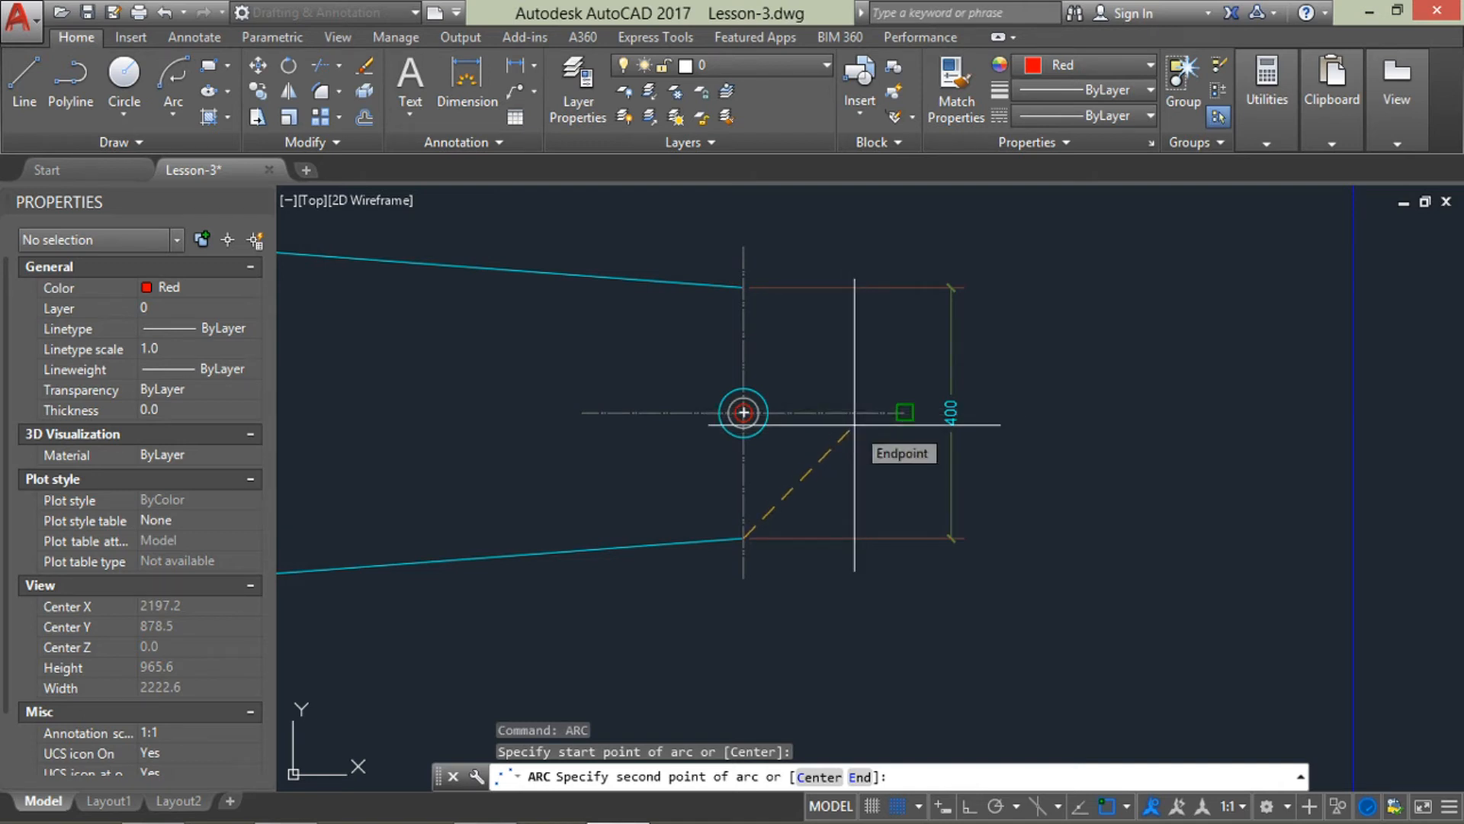
{"action": "key", "text": "F3"}
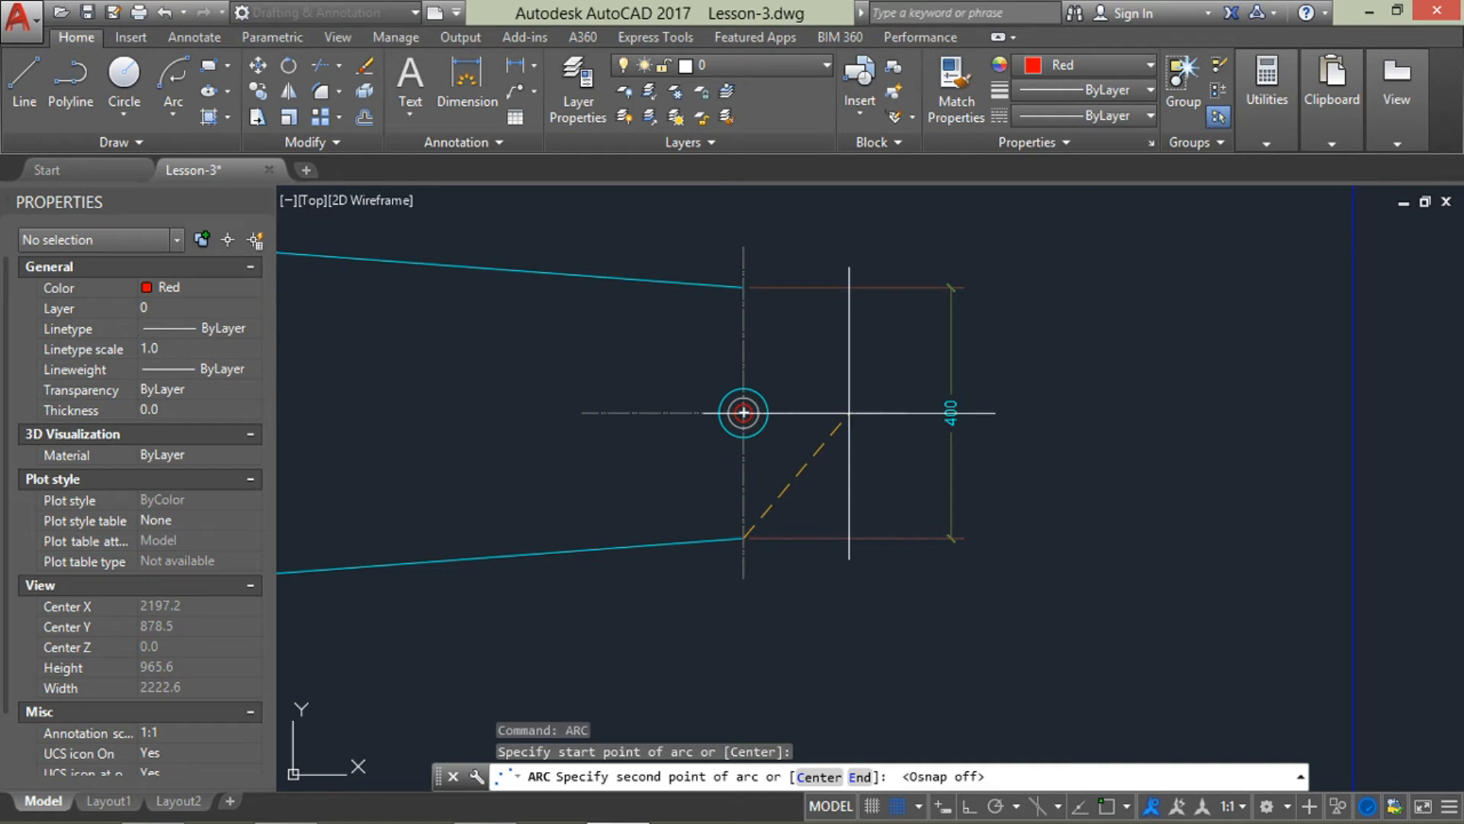
{"action": "left_click", "coordinate": [848, 413]}
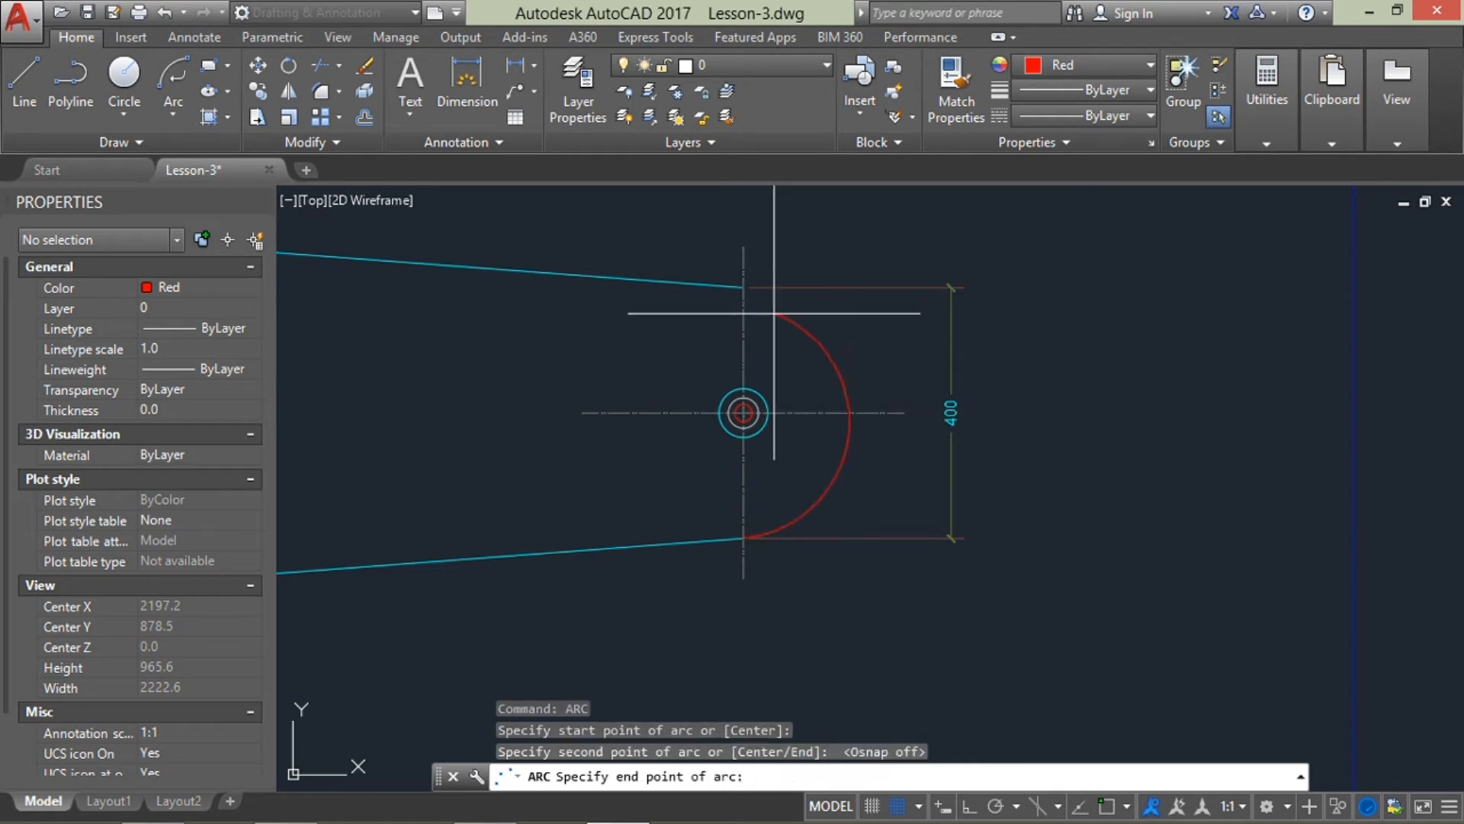
{"action": "key", "text": "F3"}
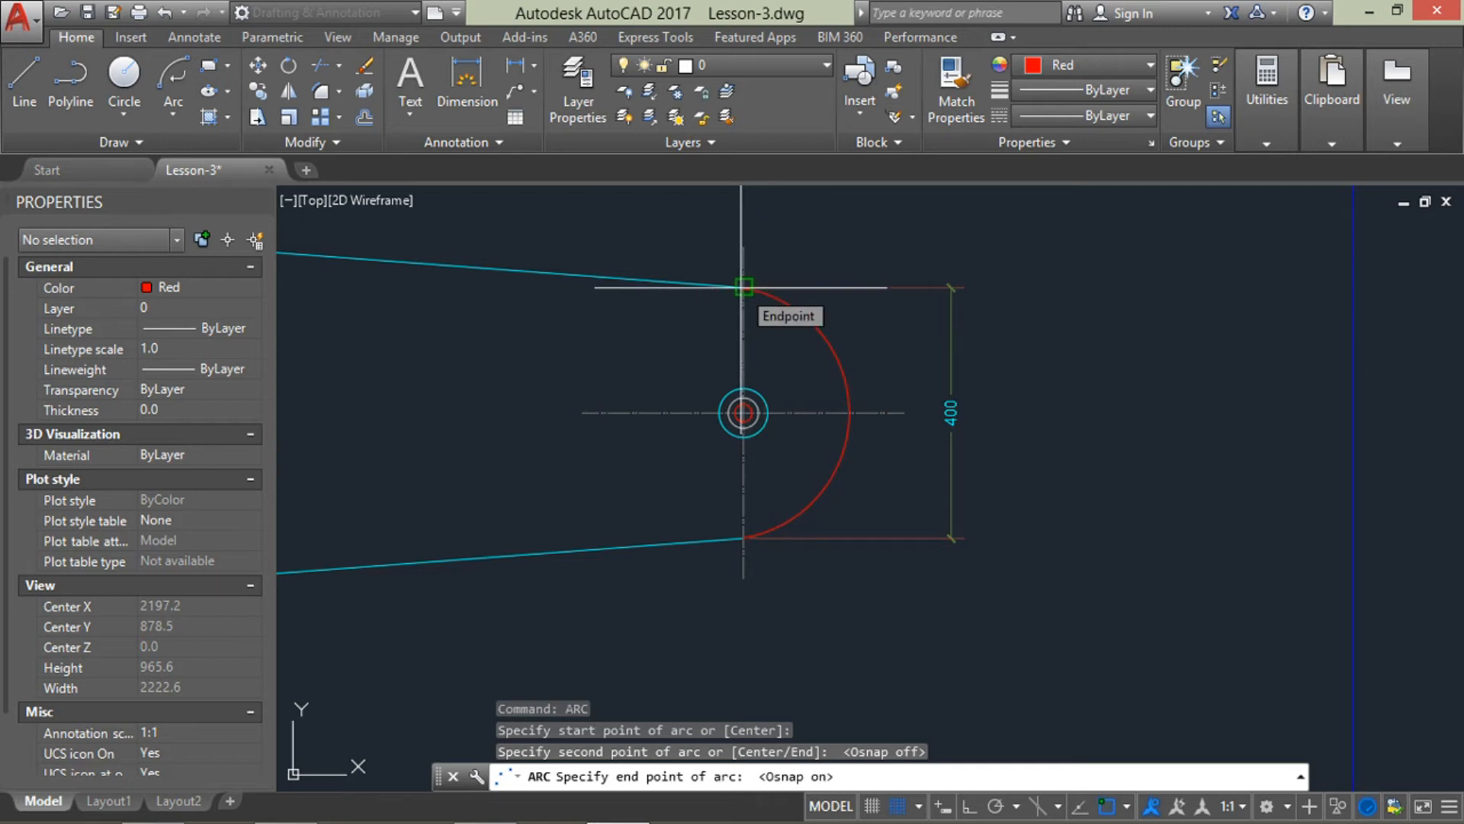
{"action": "left_click", "coordinate": [744, 287]}
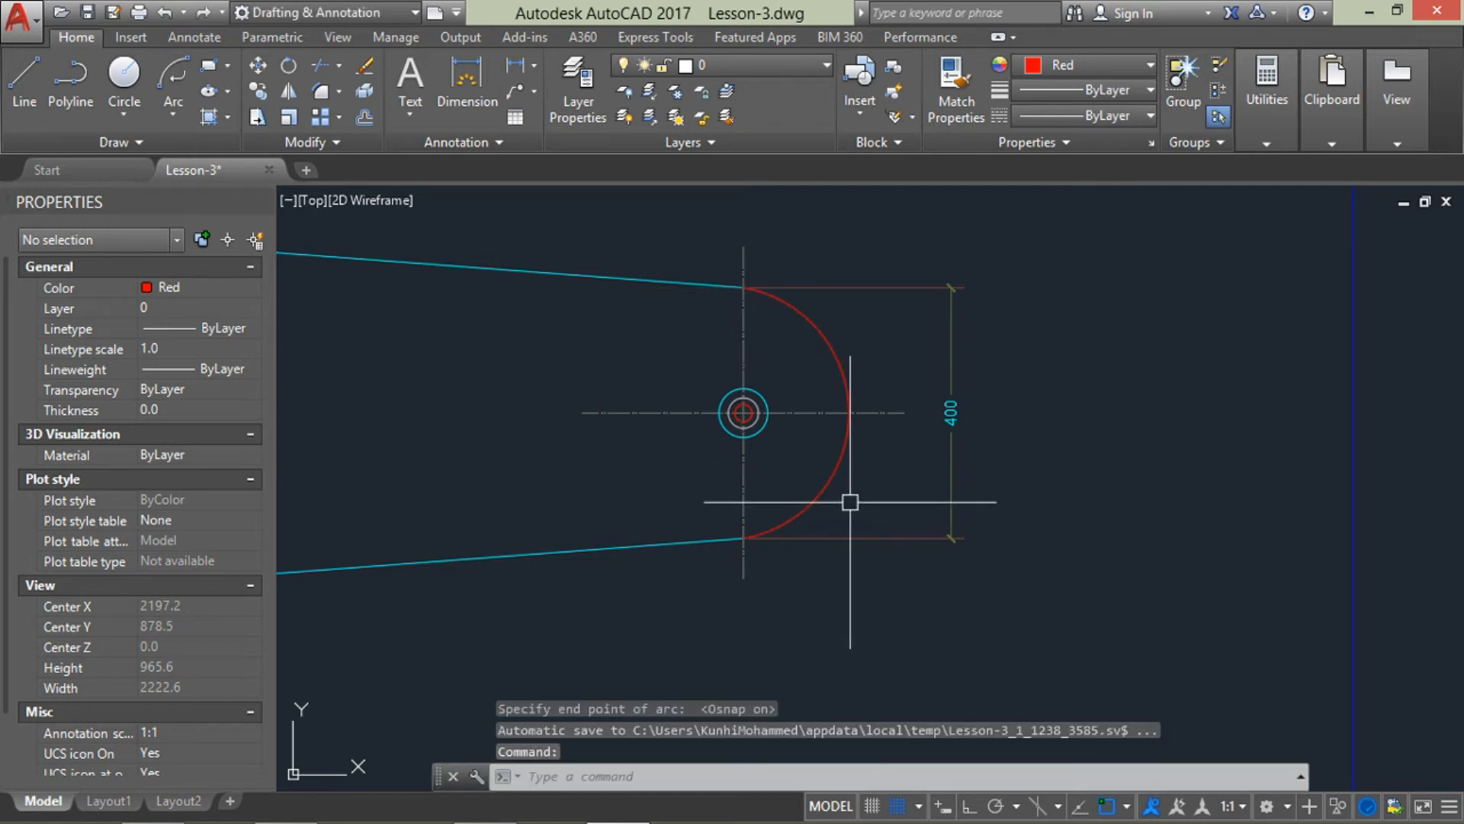
Erase the arc joining the right ends of the two tapered lines
{"action": "key", "text": "Return"}
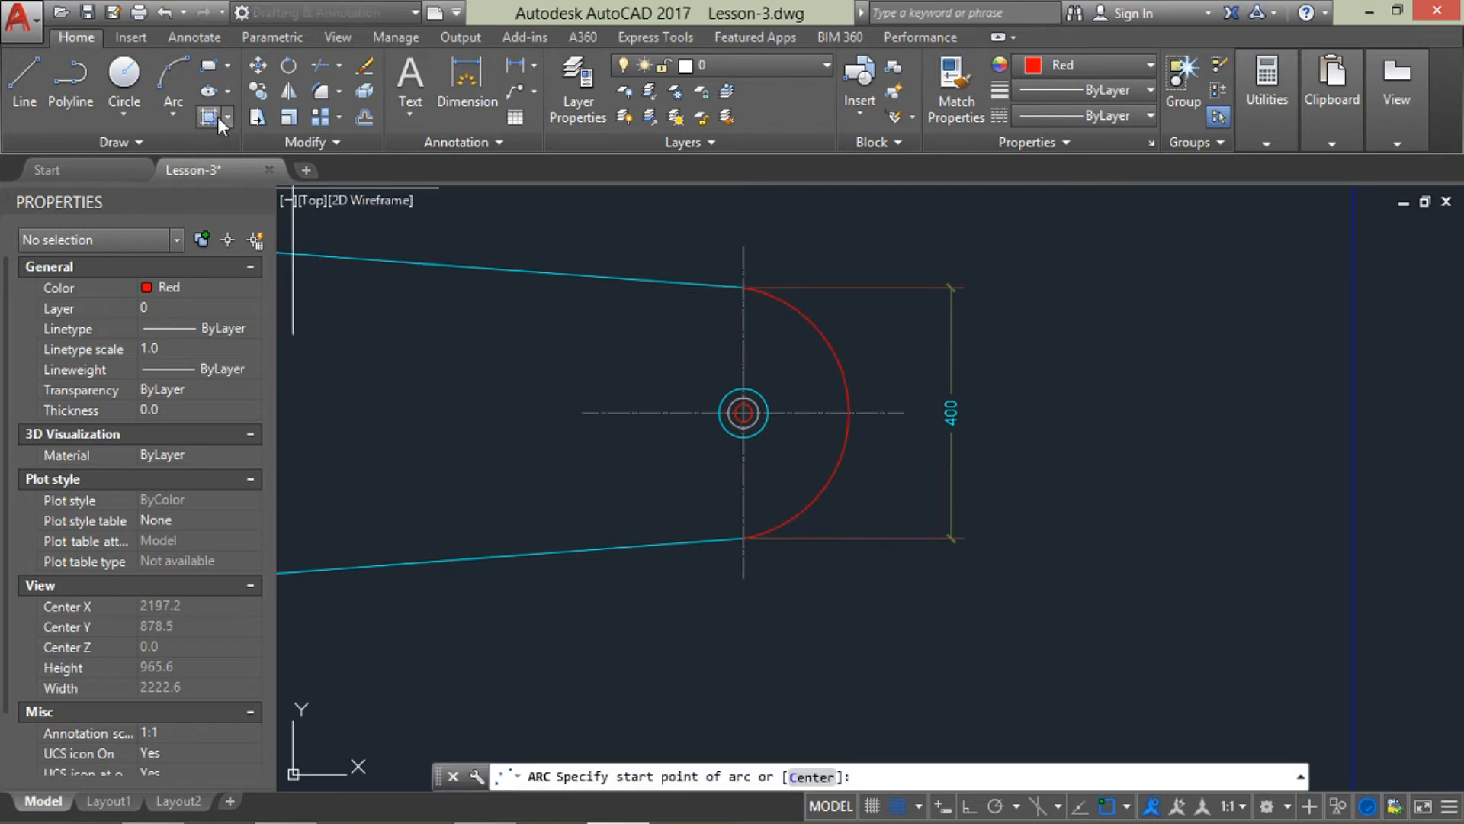
{"action": "key", "text": "Escape"}
{"action": "type", "text": "e"}
{"action": "key", "text": "Return"}
{"action": "left_click", "coordinate": [818, 486]}
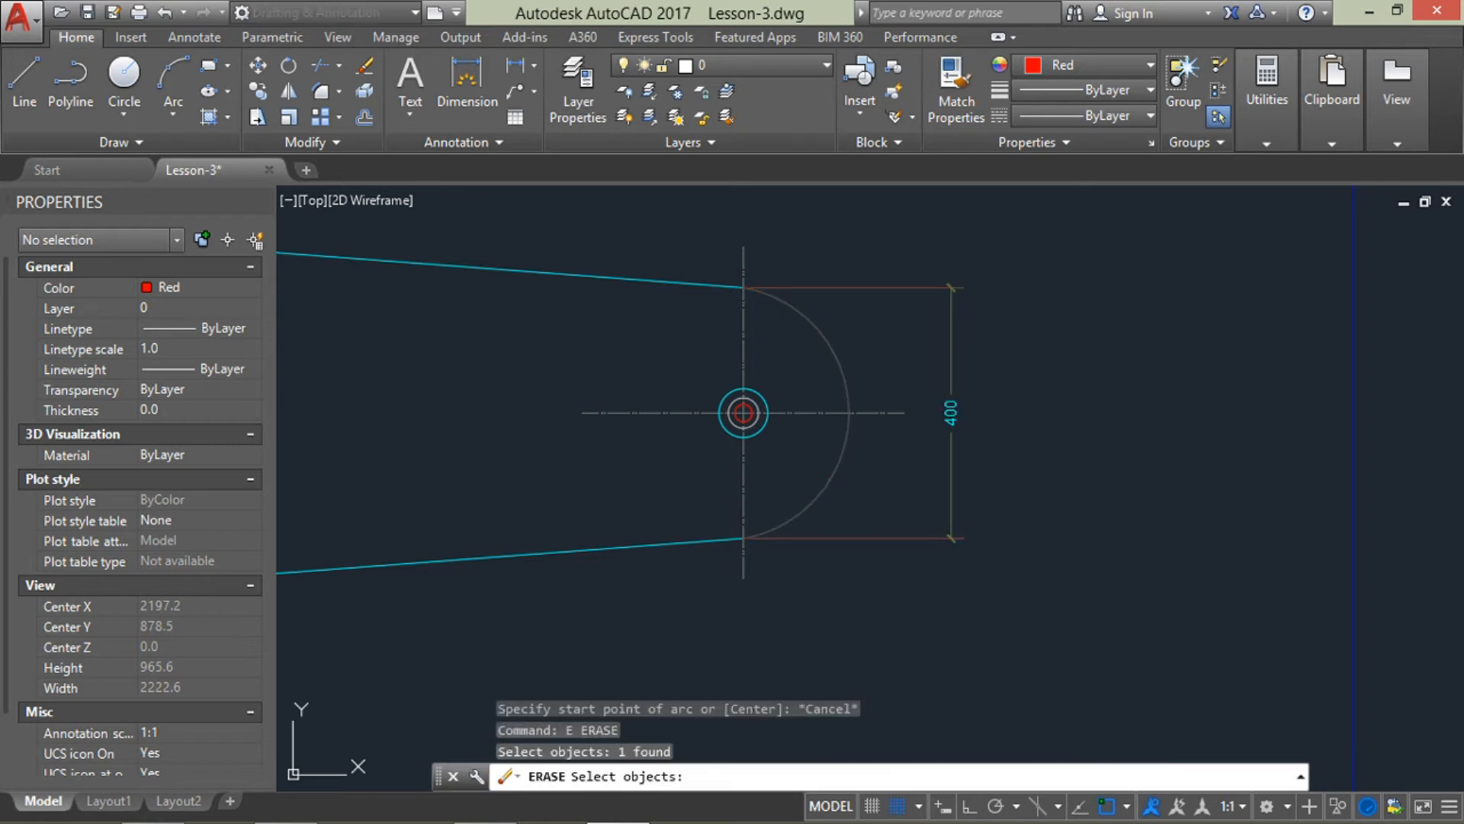
{"action": "key", "text": "Return"}
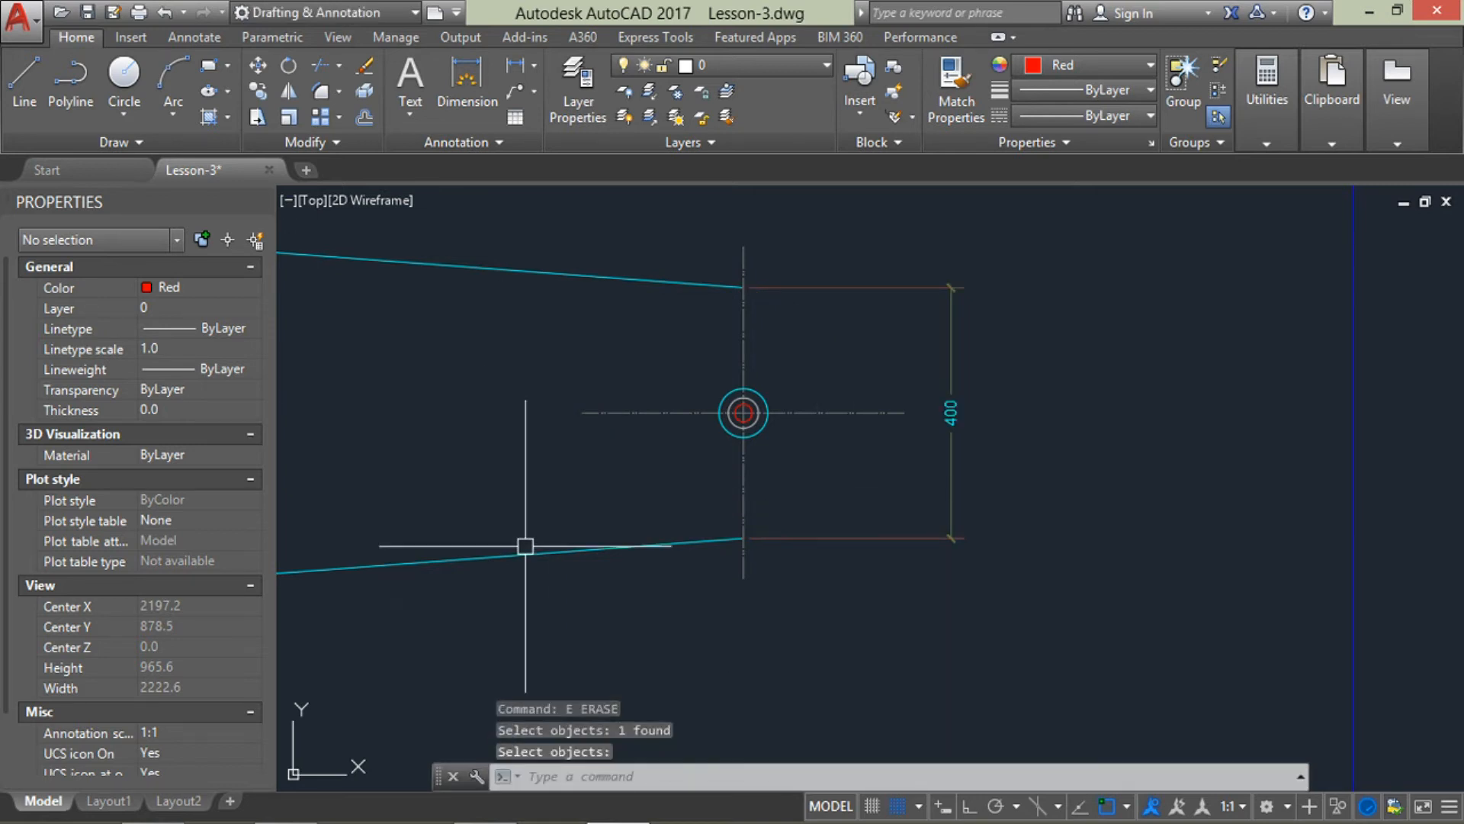
Draw an arc starting at the lower line's right end, centered on the concentric circles and ending at the upper line's right end
{"action": "key", "text": "Up"}
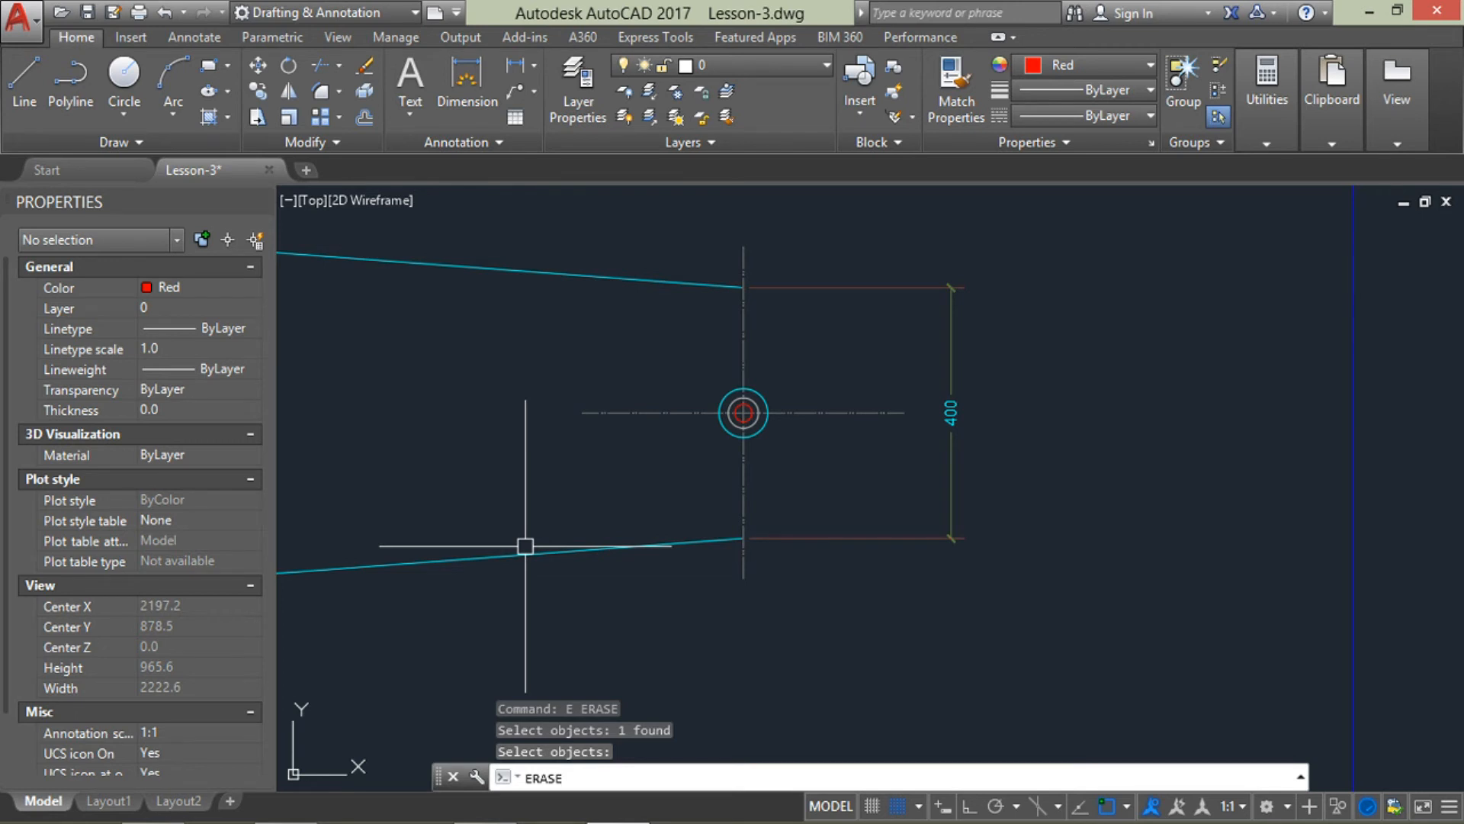
{"action": "key", "text": "Up"}
{"action": "key", "text": "Return"}
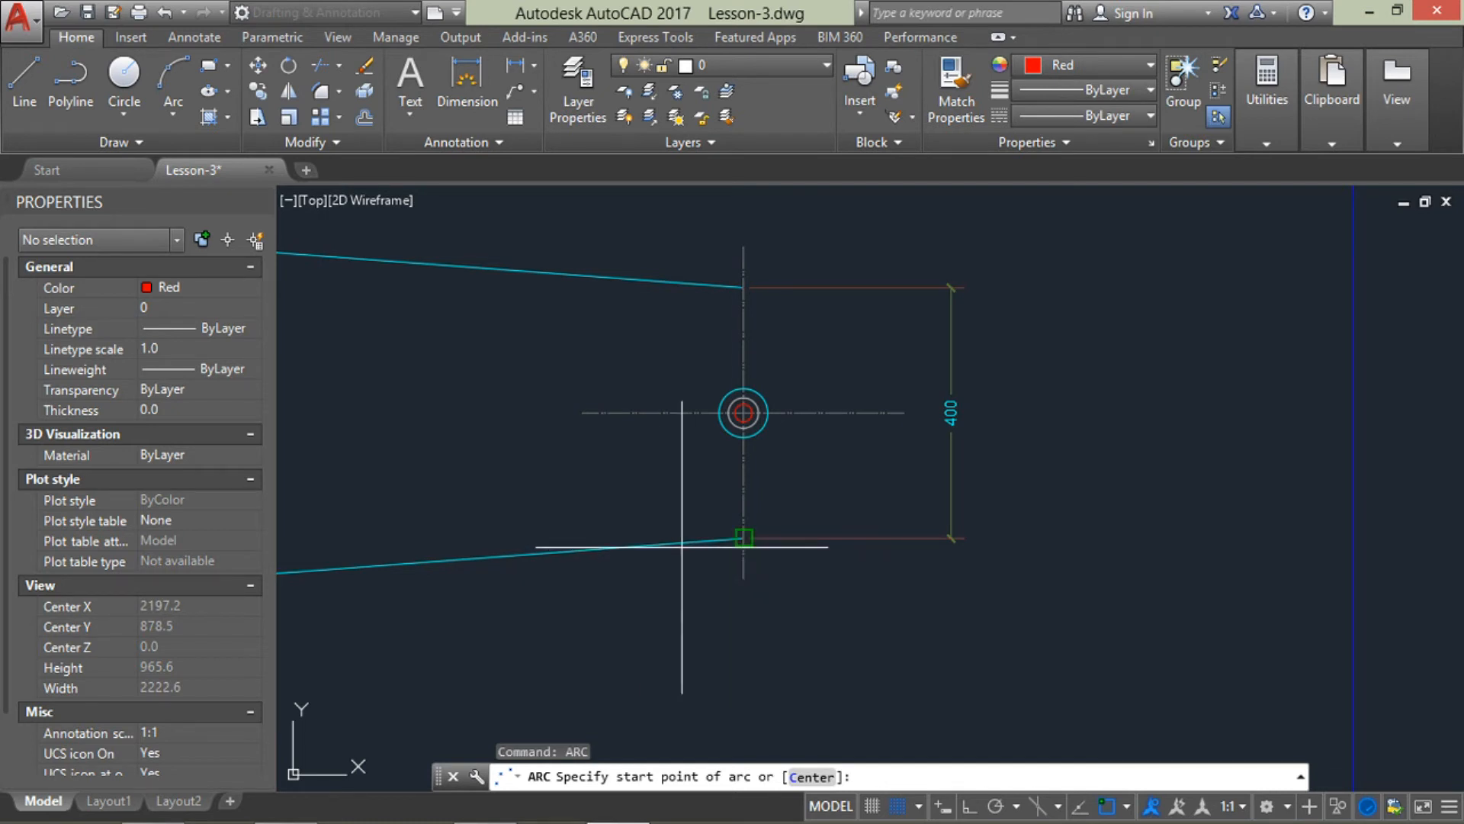
{"action": "left_click", "coordinate": [744, 538]}
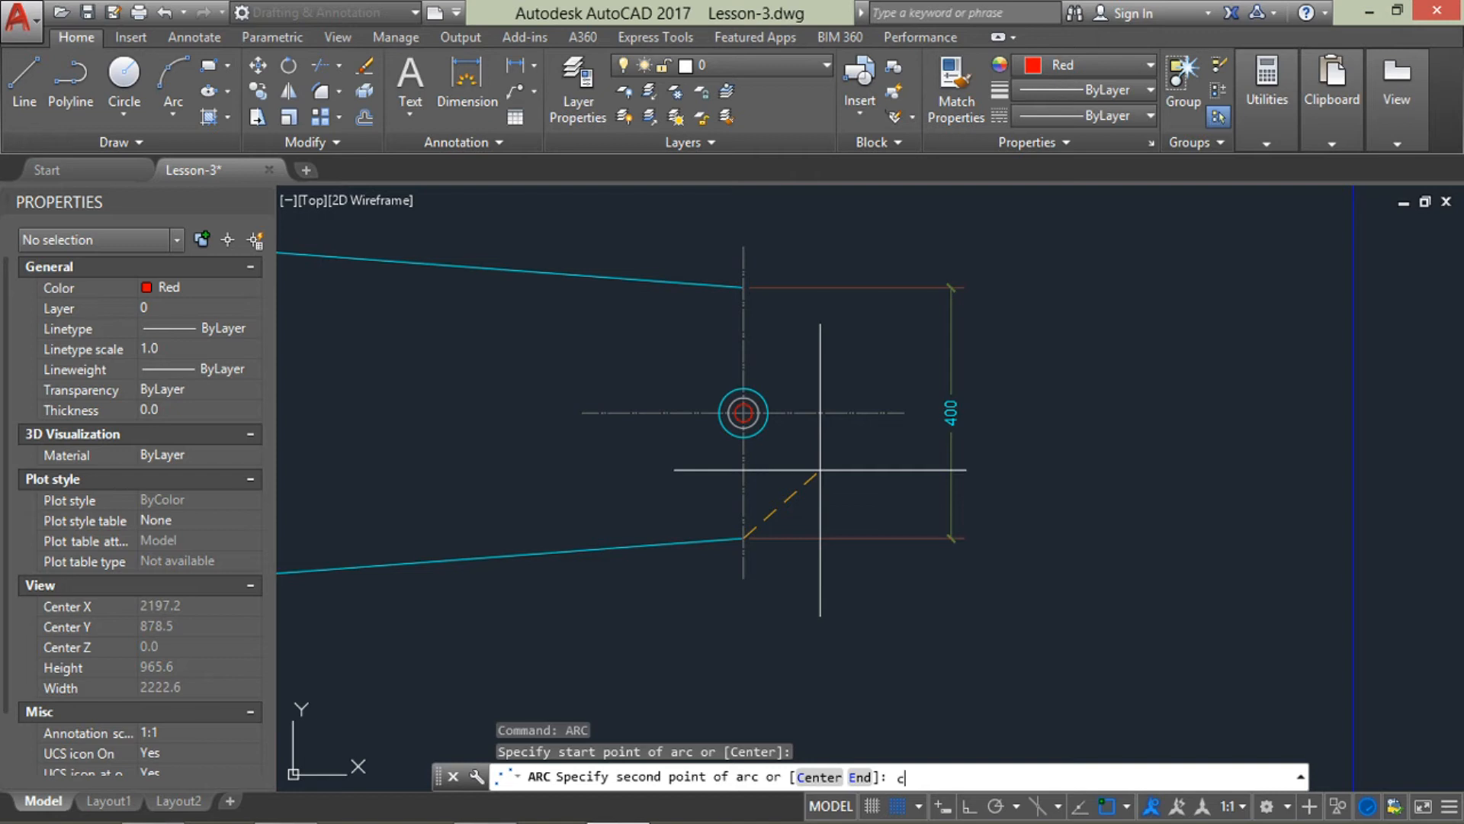
{"action": "key", "text": "Return"}
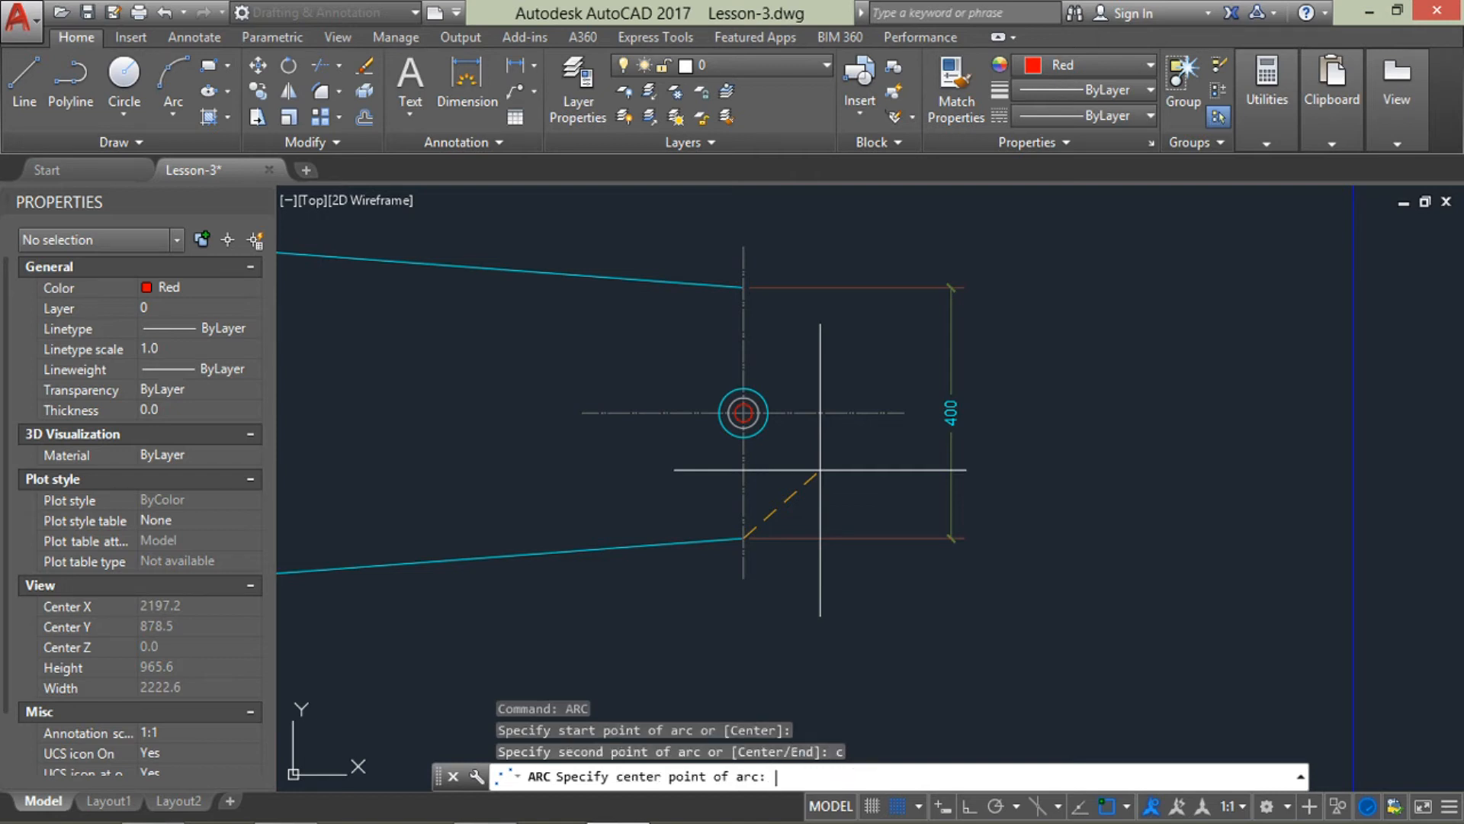
{"action": "left_click", "coordinate": [745, 411]}
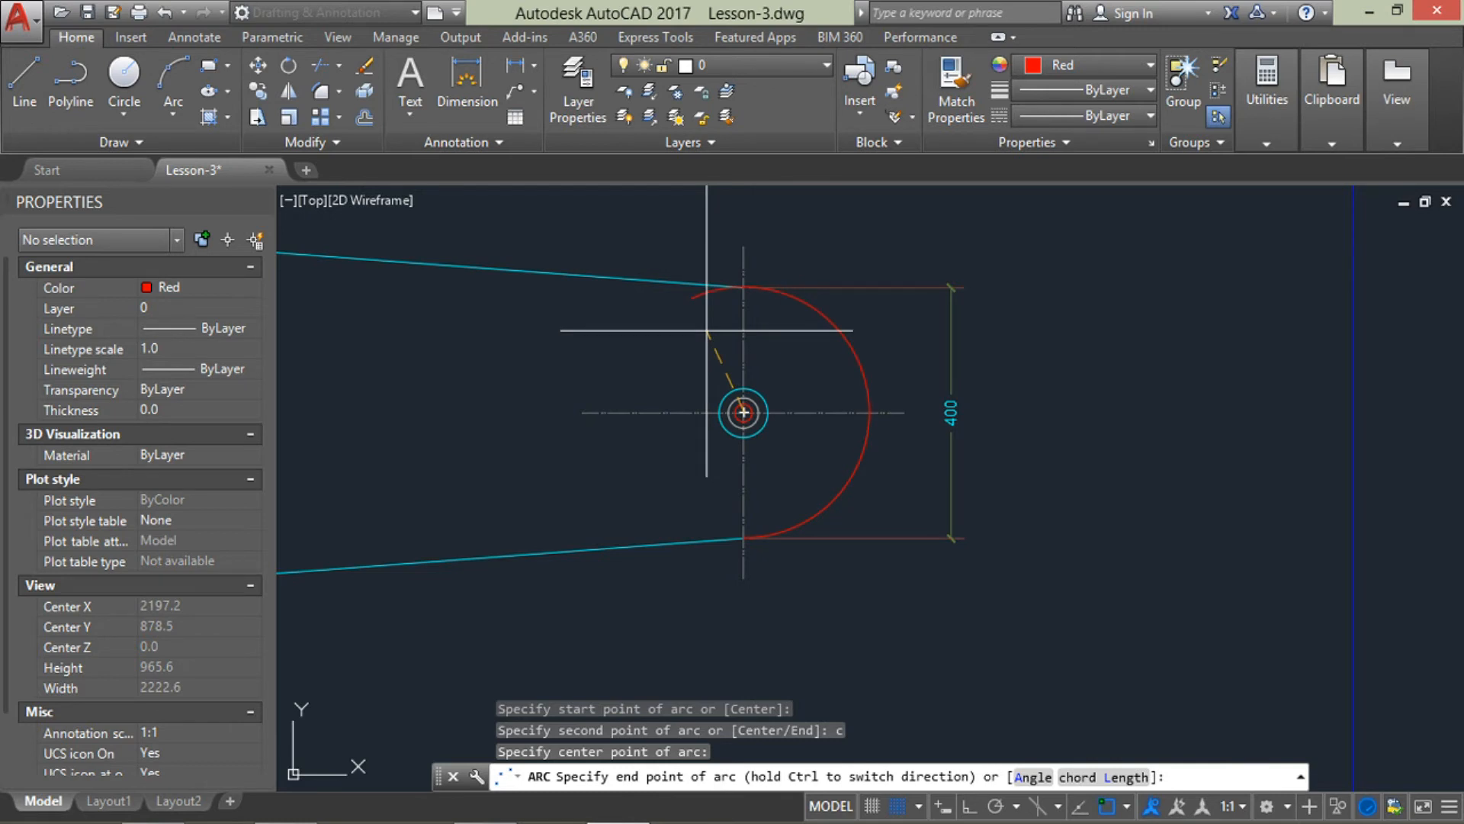
{"action": "key", "text": "ctrl"}
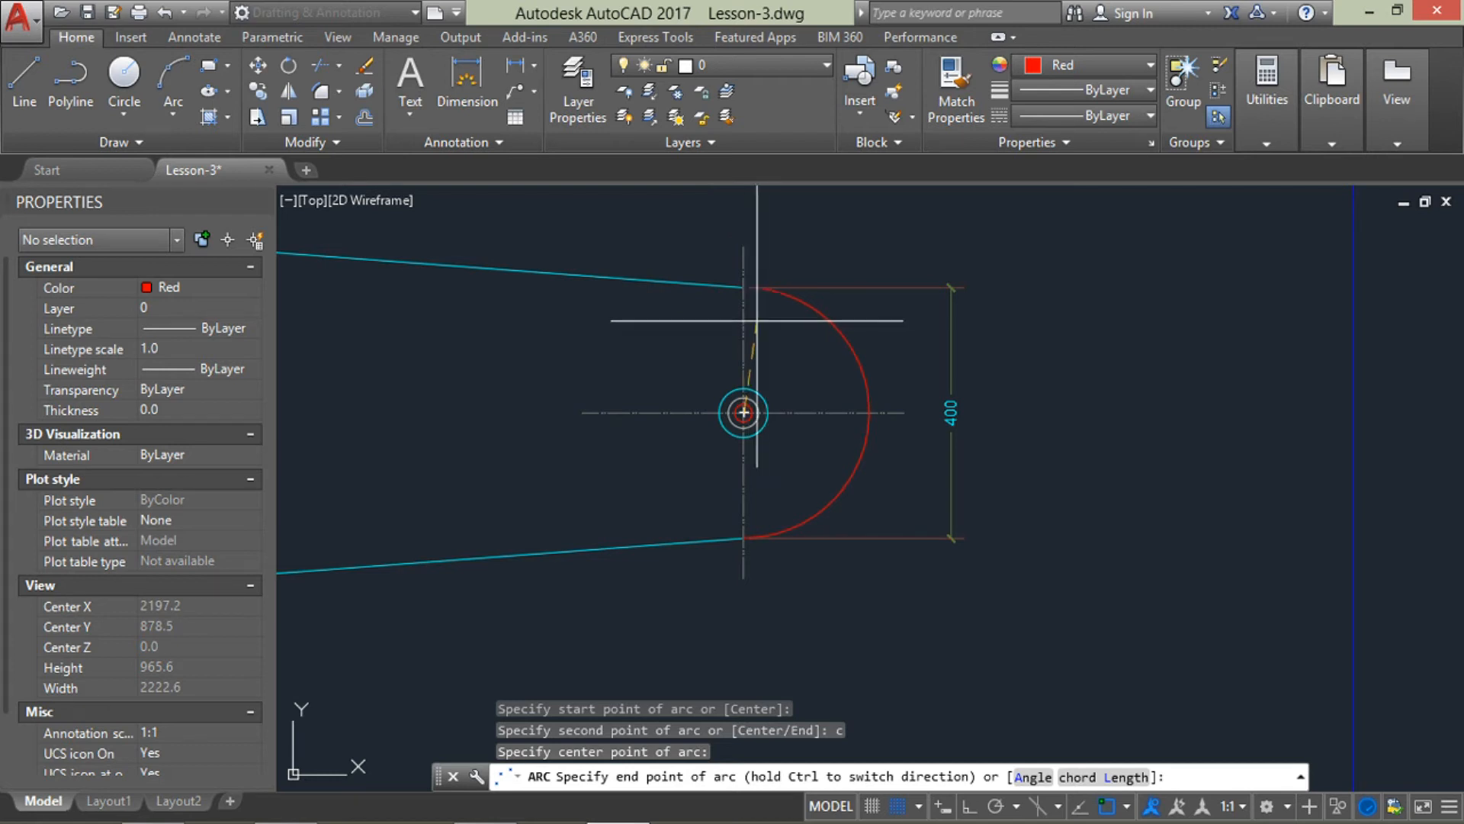
{"action": "left_click", "coordinate": [744, 288]}
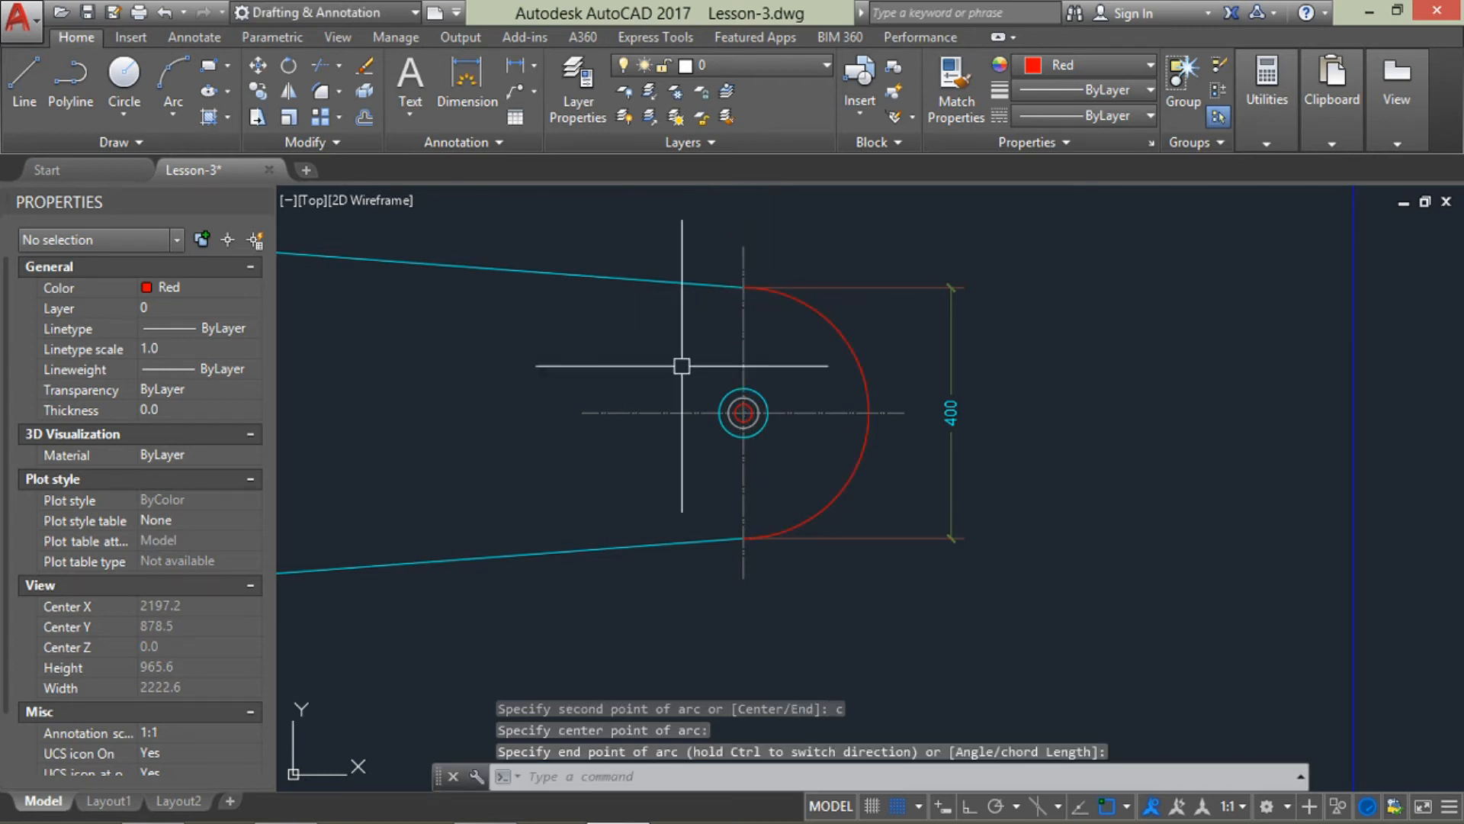
Erase the semicircular arc joining the right ends of the two tapered lines
{"action": "type", "text": "e"}
{"action": "key", "text": "Return"}
{"action": "left_click", "coordinate": [851, 467]}
{"action": "key", "text": "Return"}
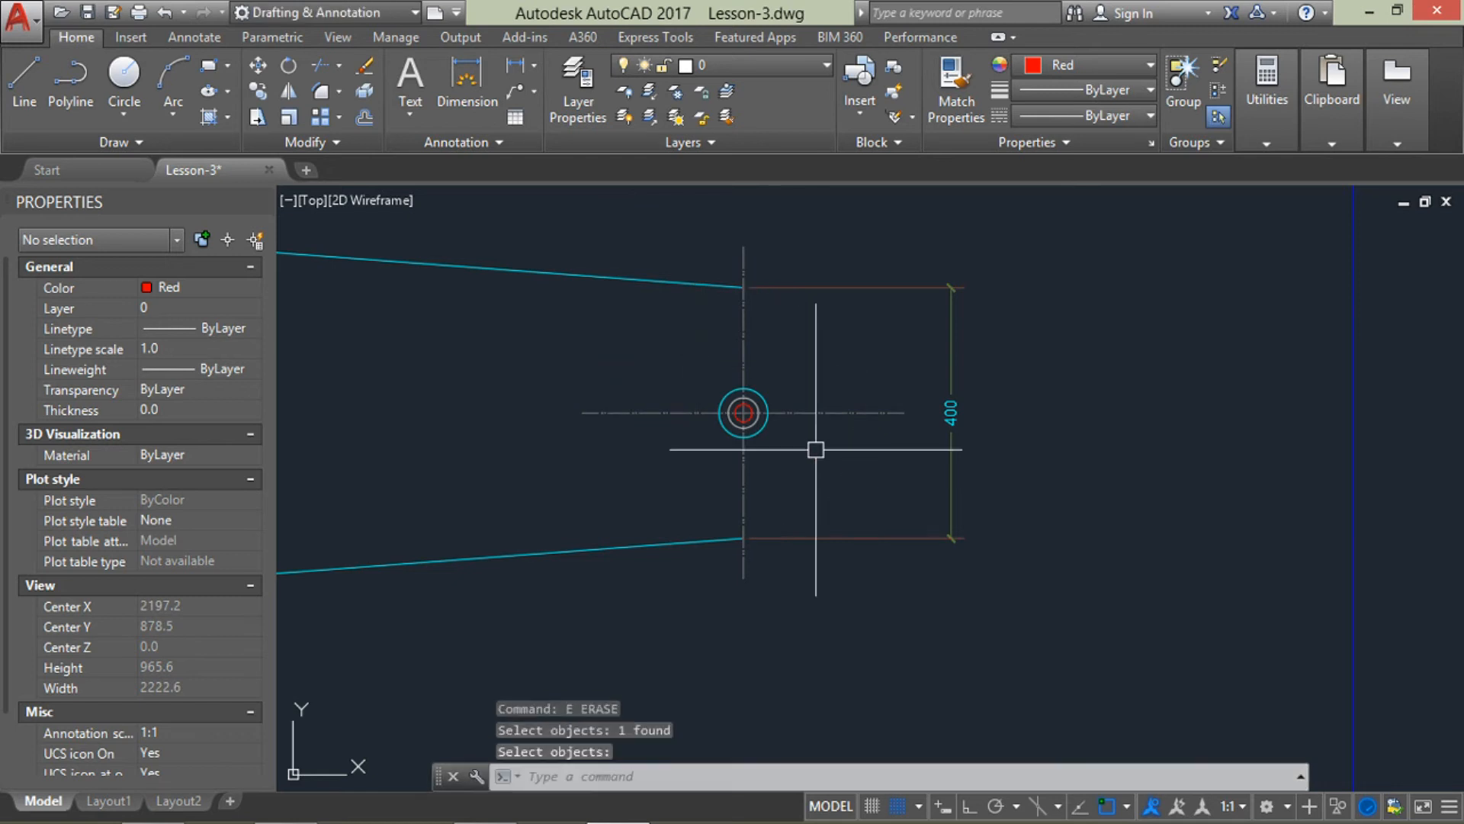
Draw an arc using the End option, from the lower line's right end to the upper line's, with its center picked last at the circles' center
{"action": "type", "text": "arc"}
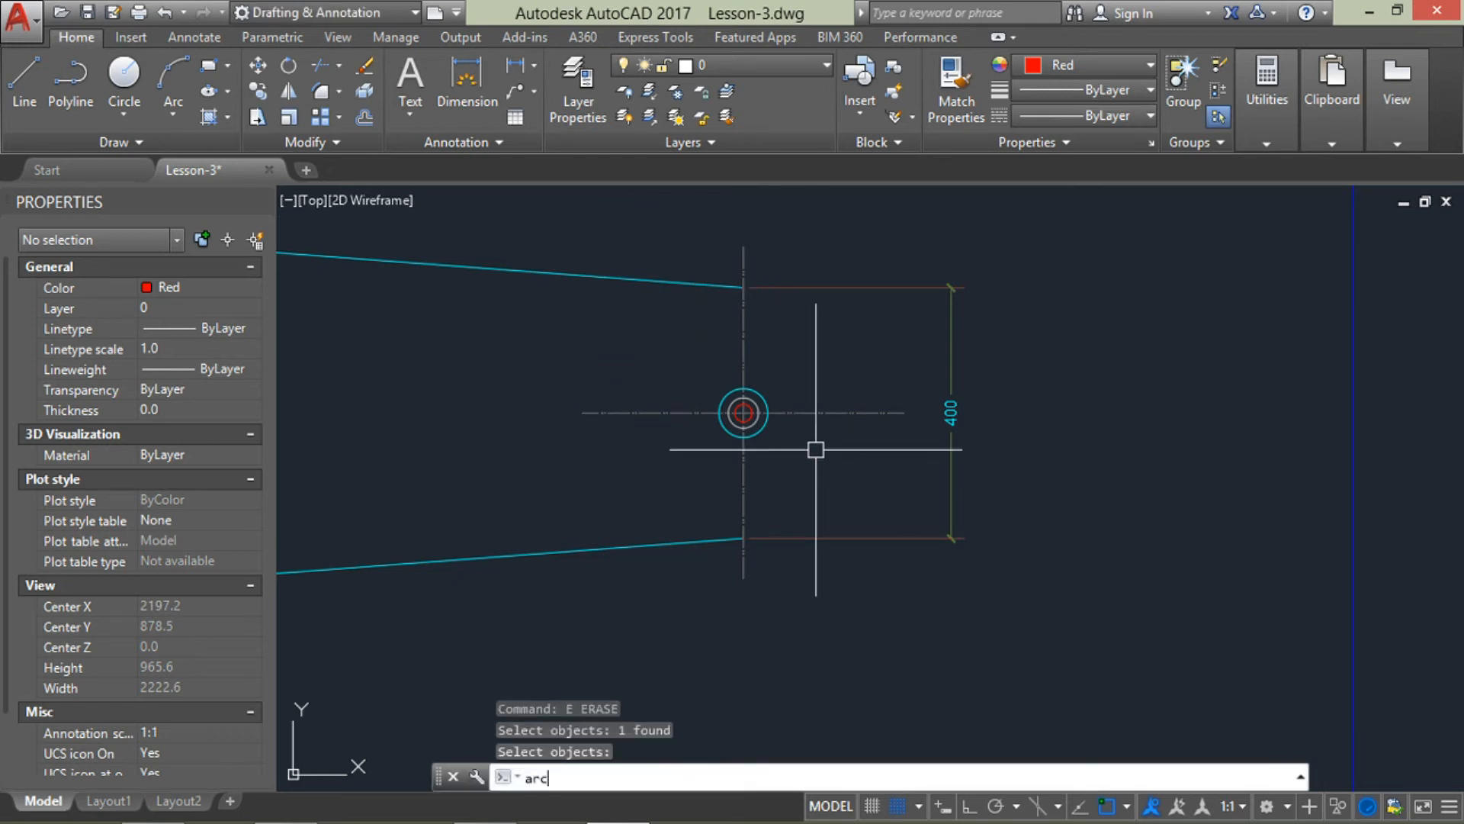
{"action": "key", "text": "Return"}
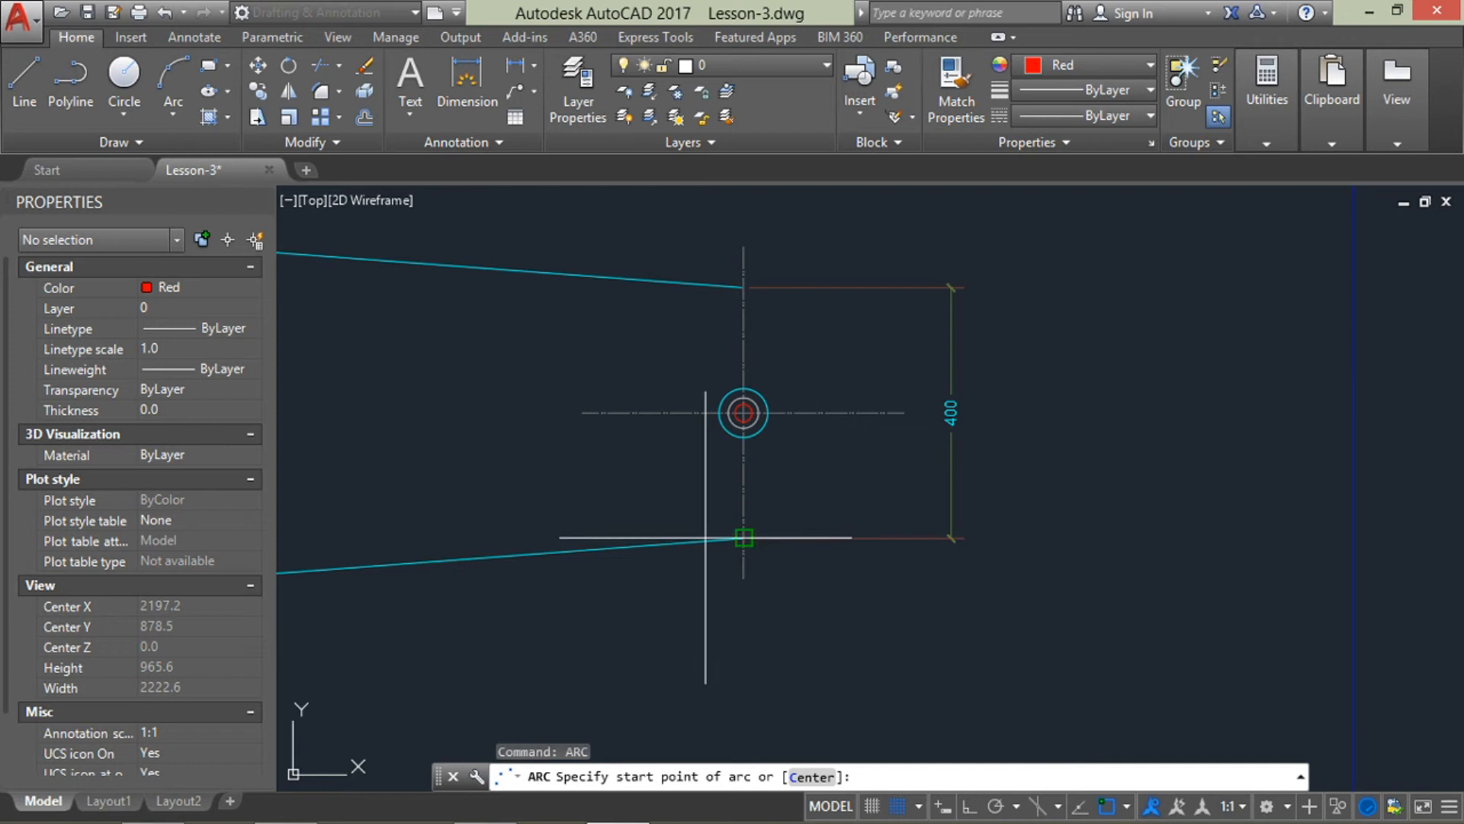
{"action": "left_click", "coordinate": [744, 539]}
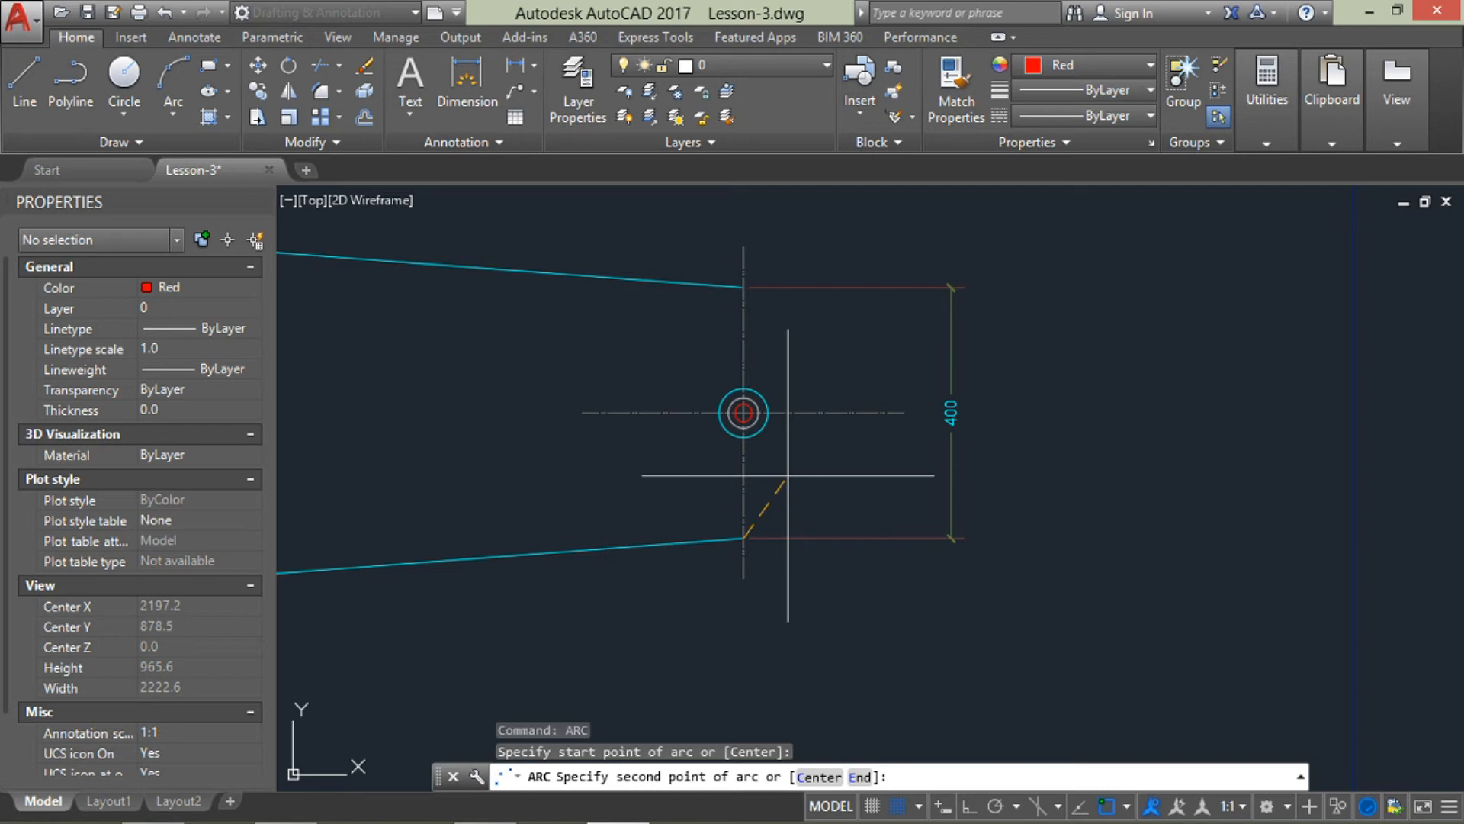
{"action": "type", "text": "e"}
{"action": "key", "text": "Return"}
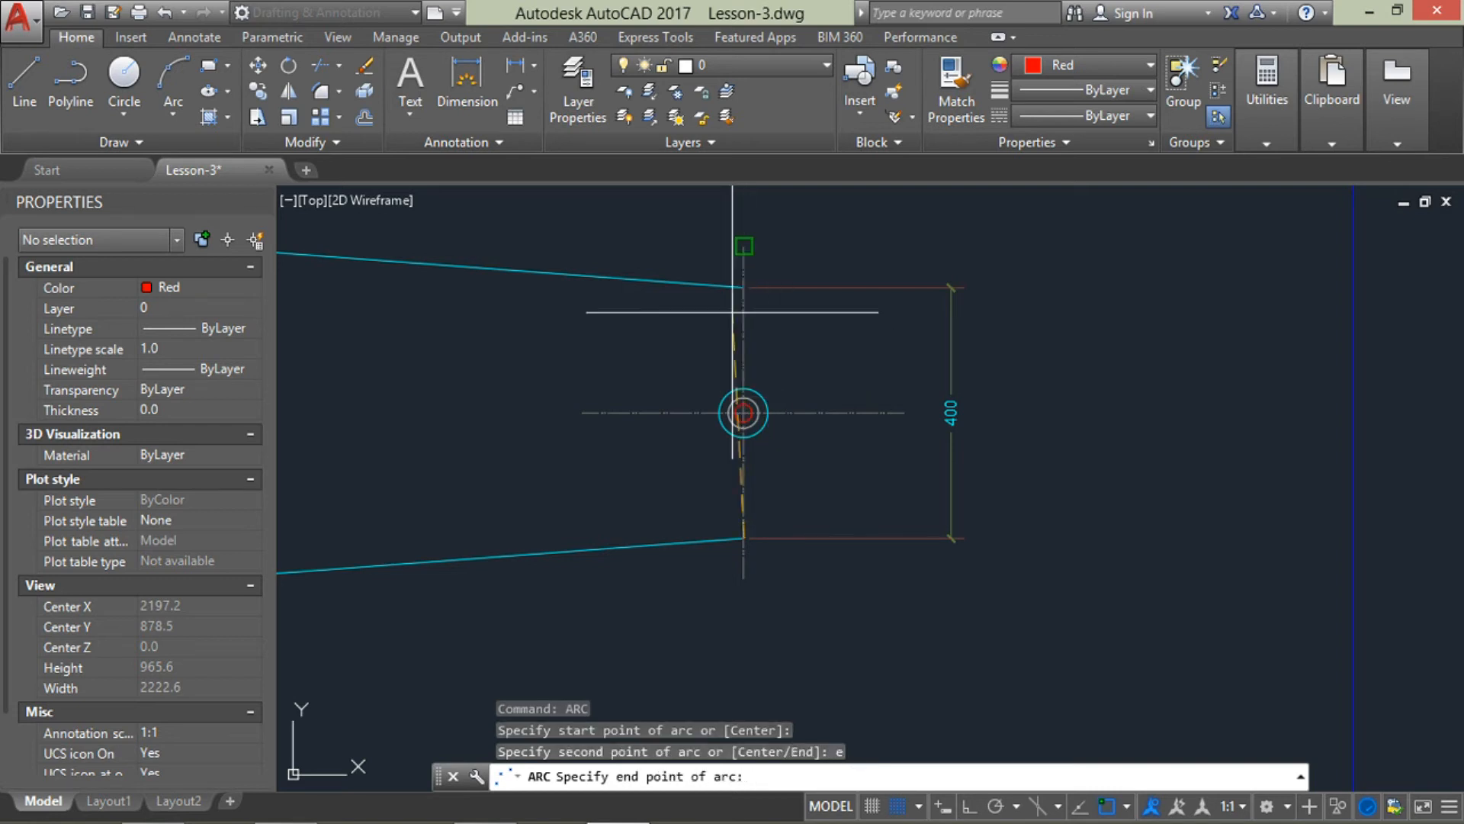
{"action": "left_click", "coordinate": [745, 289]}
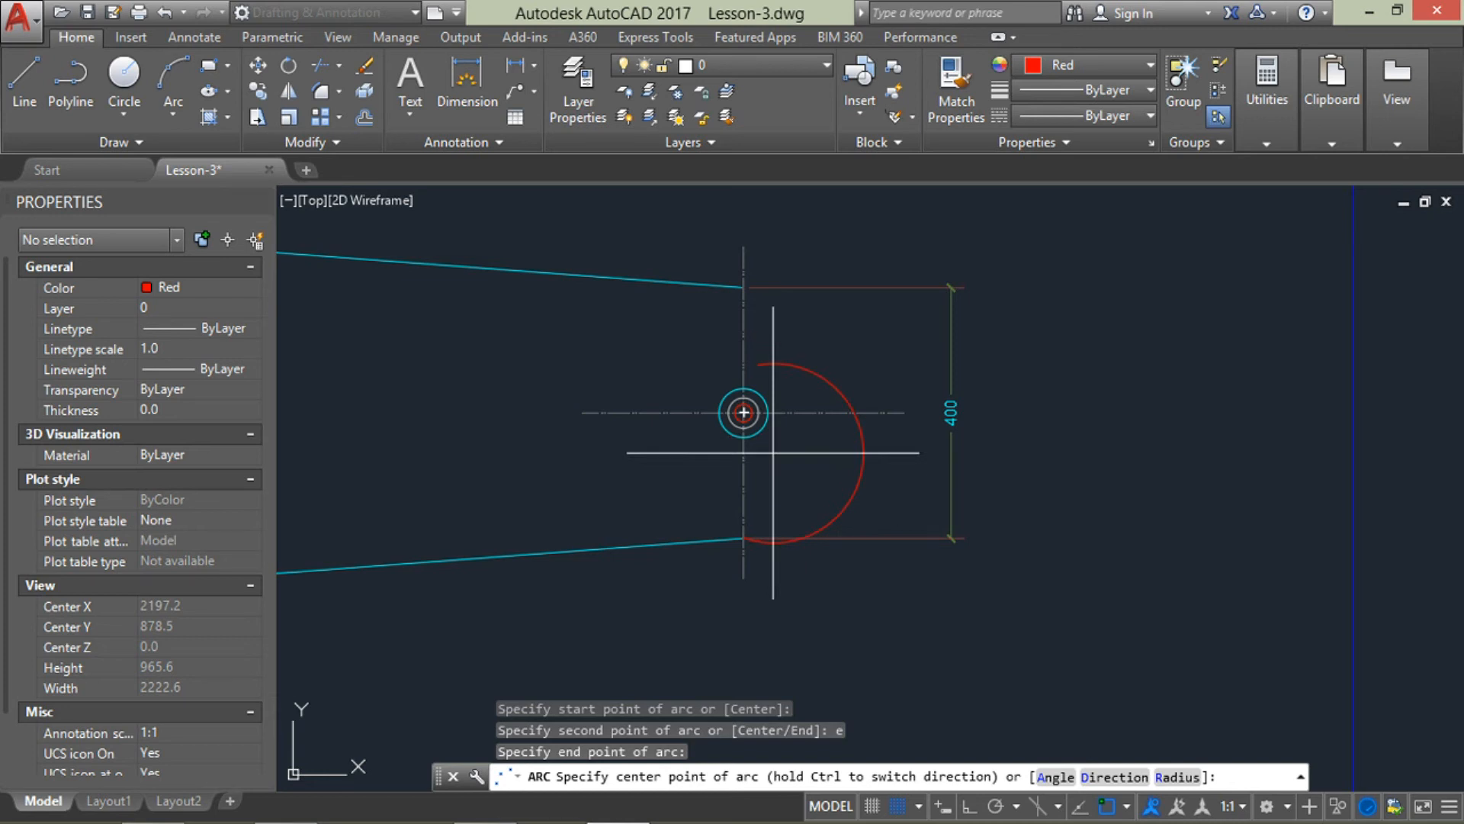
{"action": "left_click", "coordinate": [744, 412]}
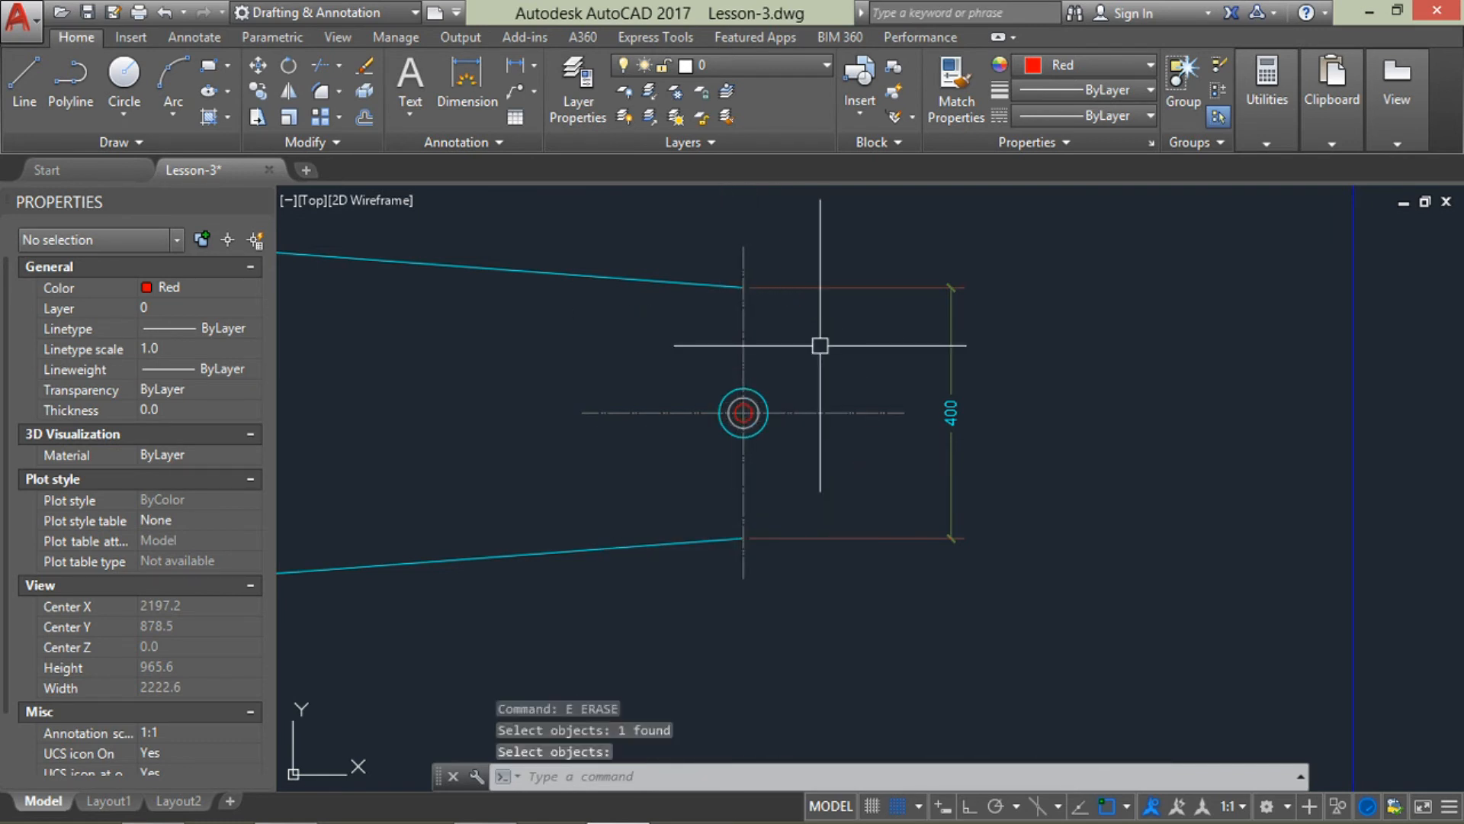
Draw an arc center-first from the circles' center, starting at the lower line's right end, with 45 as the end-point value toward the lower right
{"action": "key", "text": "Up"}
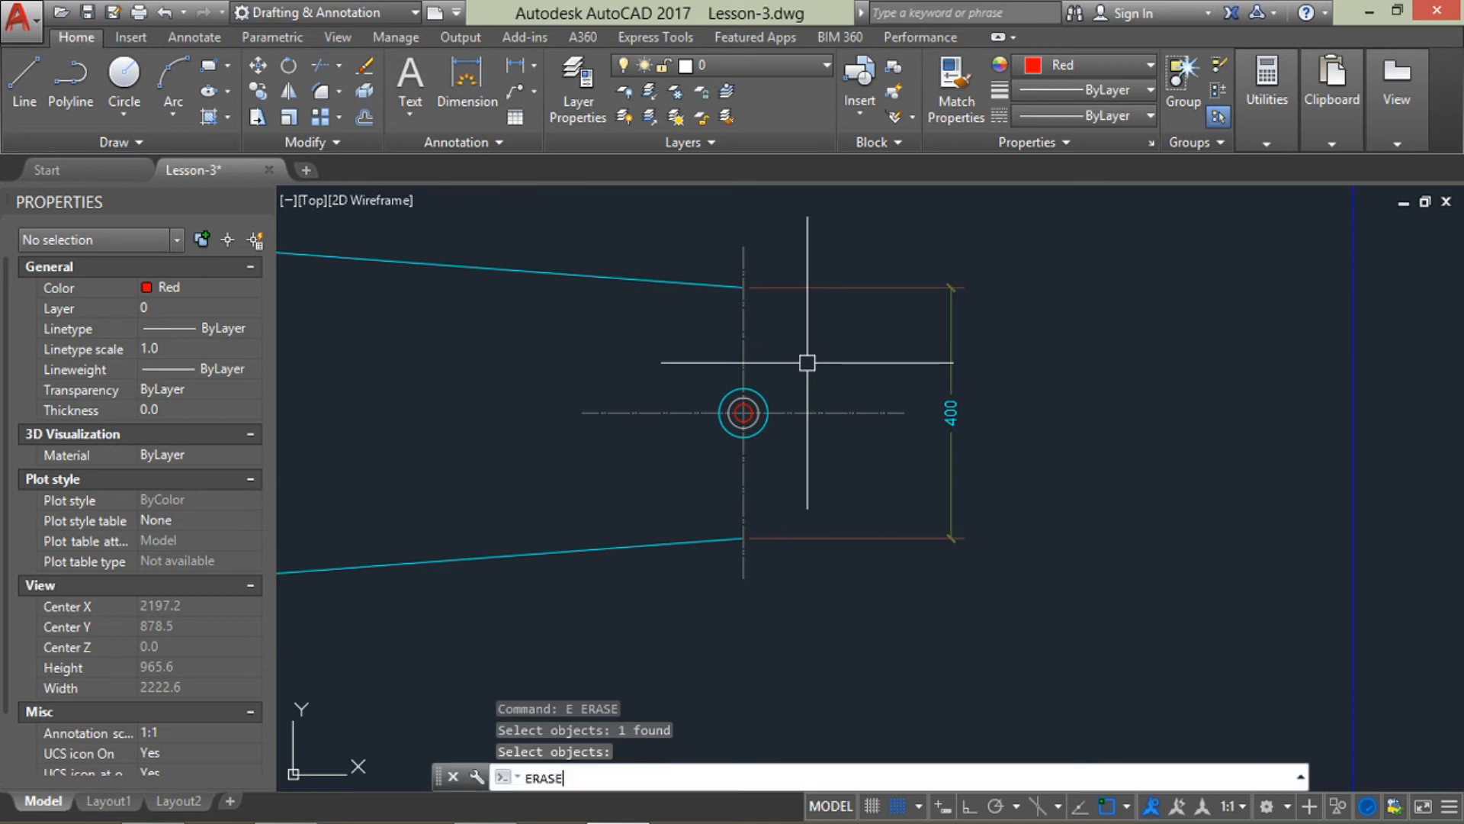
{"action": "key", "text": "Up"}
{"action": "key", "text": "Return"}
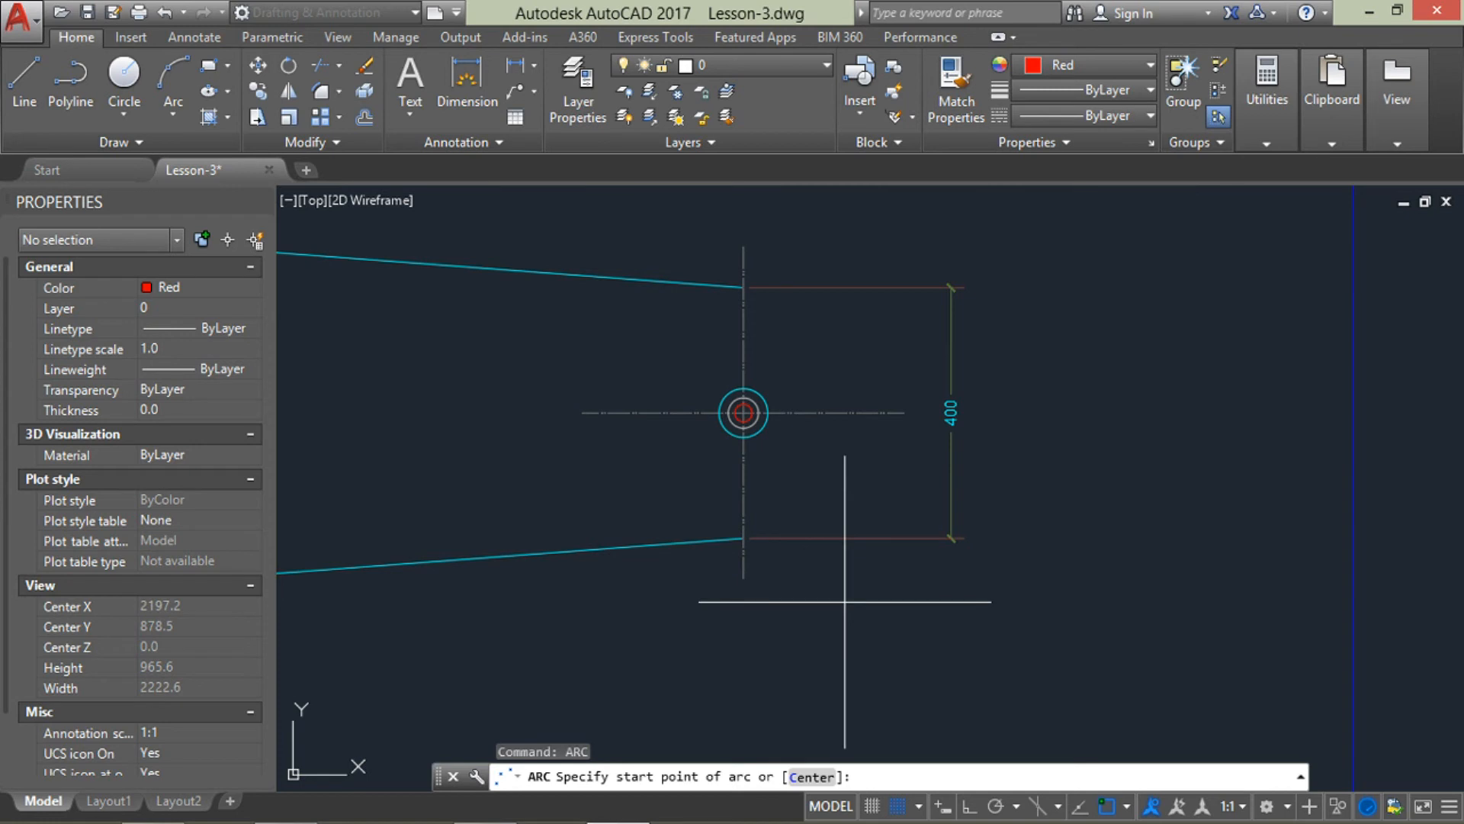
{"action": "type", "text": "c"}
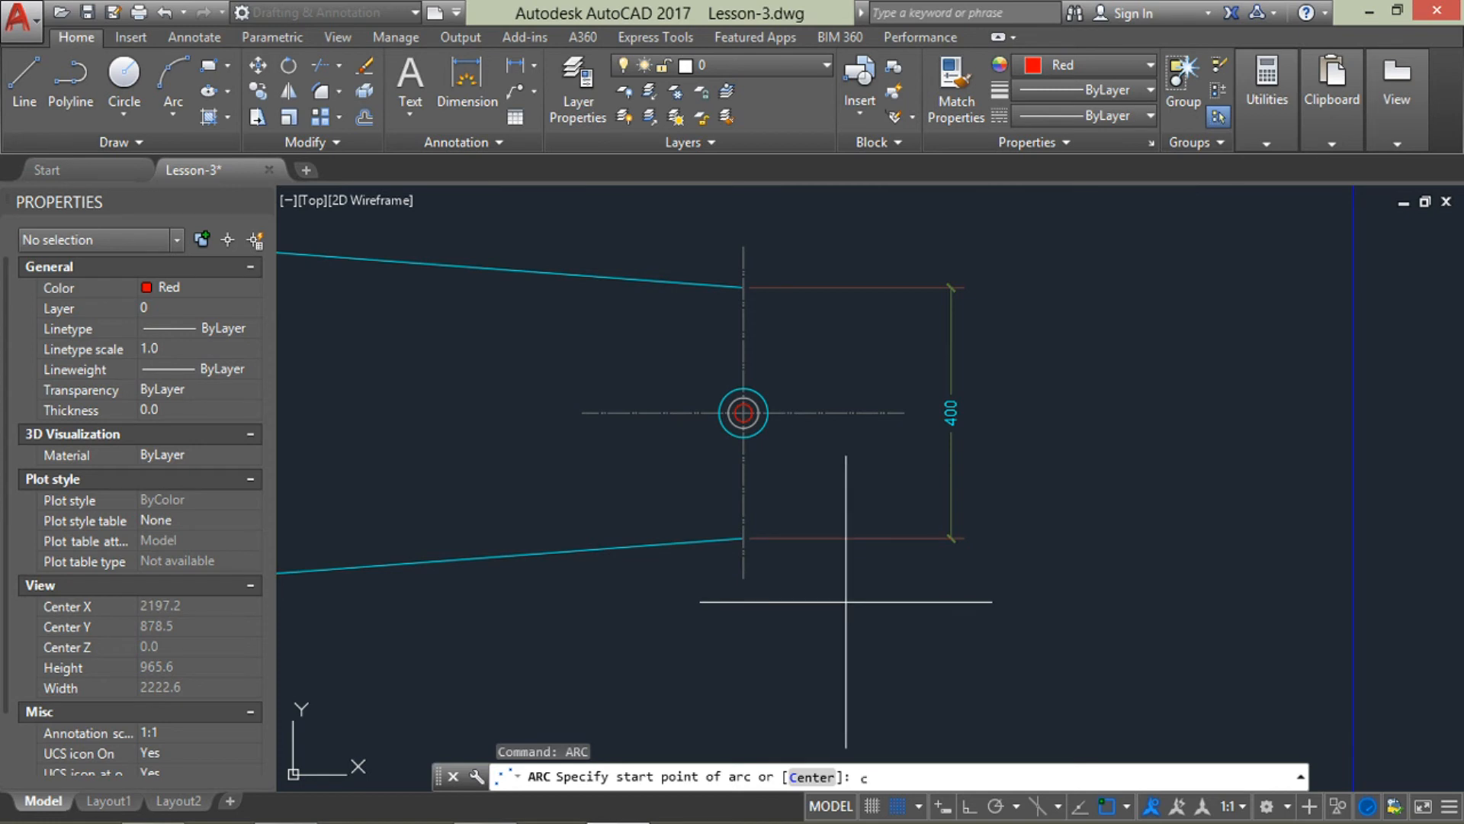
{"action": "key", "text": "Return"}
{"action": "left_click", "coordinate": [744, 412]}
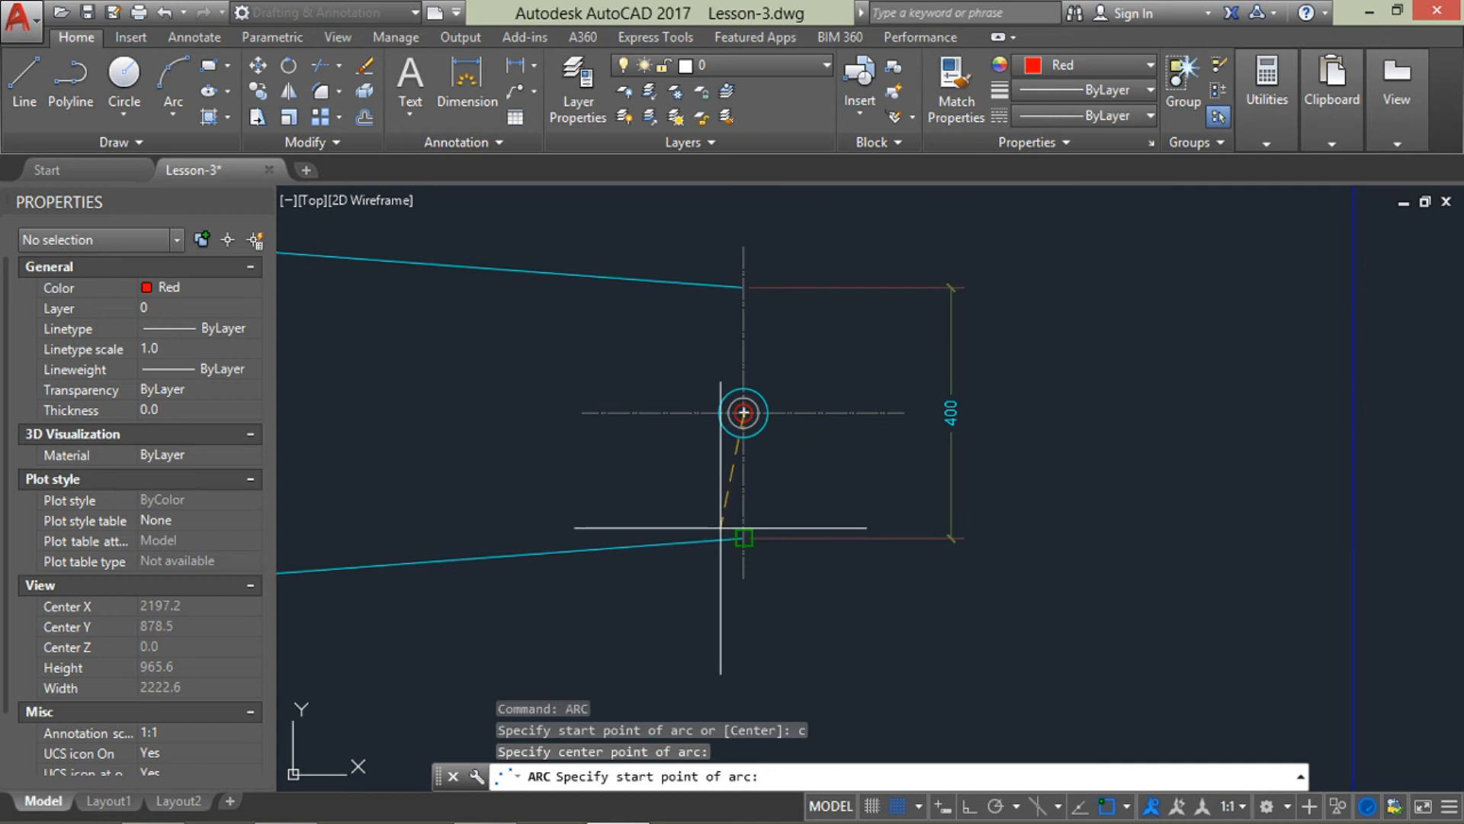
{"action": "left_click", "coordinate": [744, 536]}
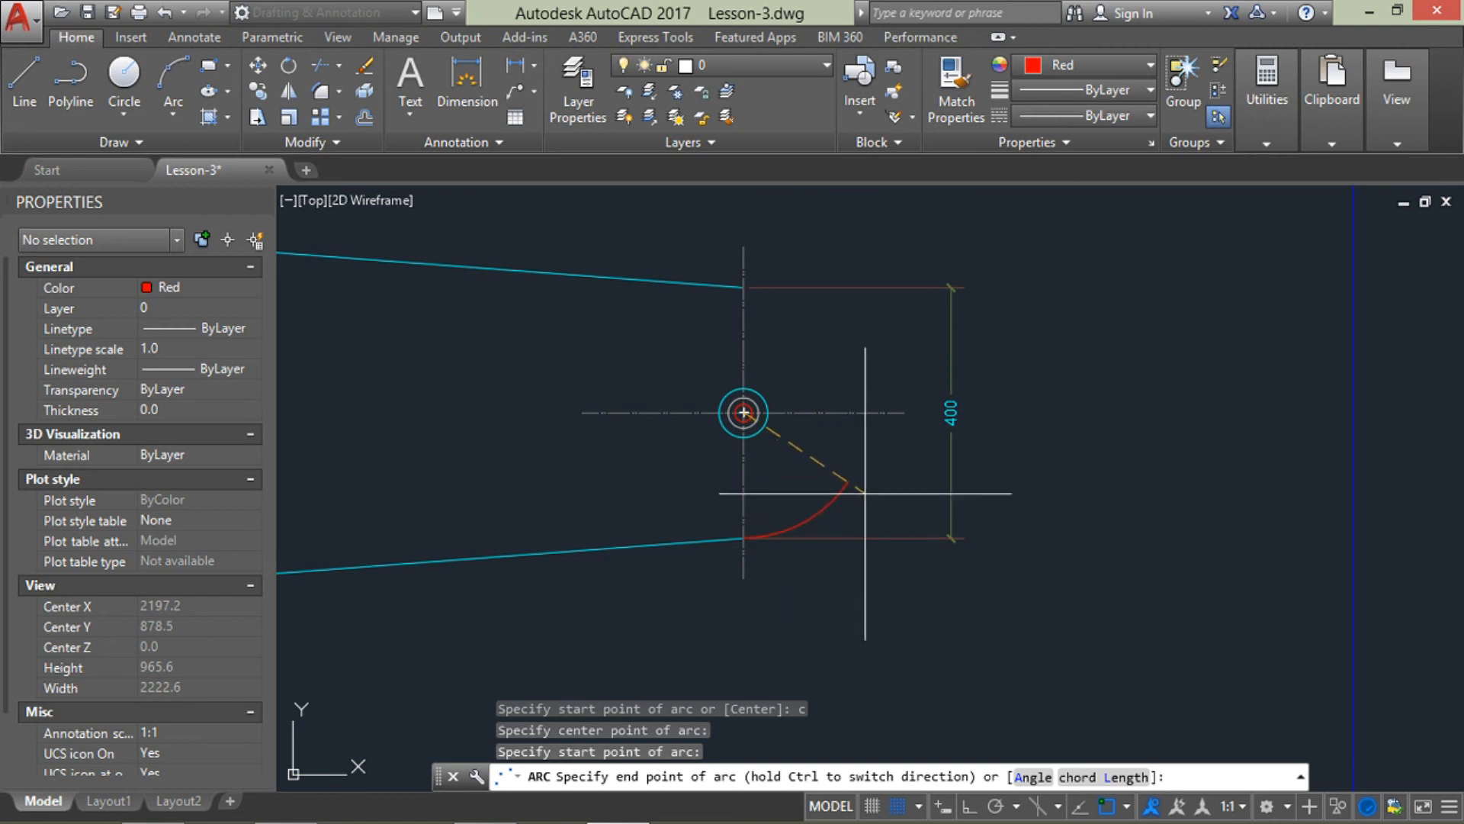
{"action": "type", "text": "45"}
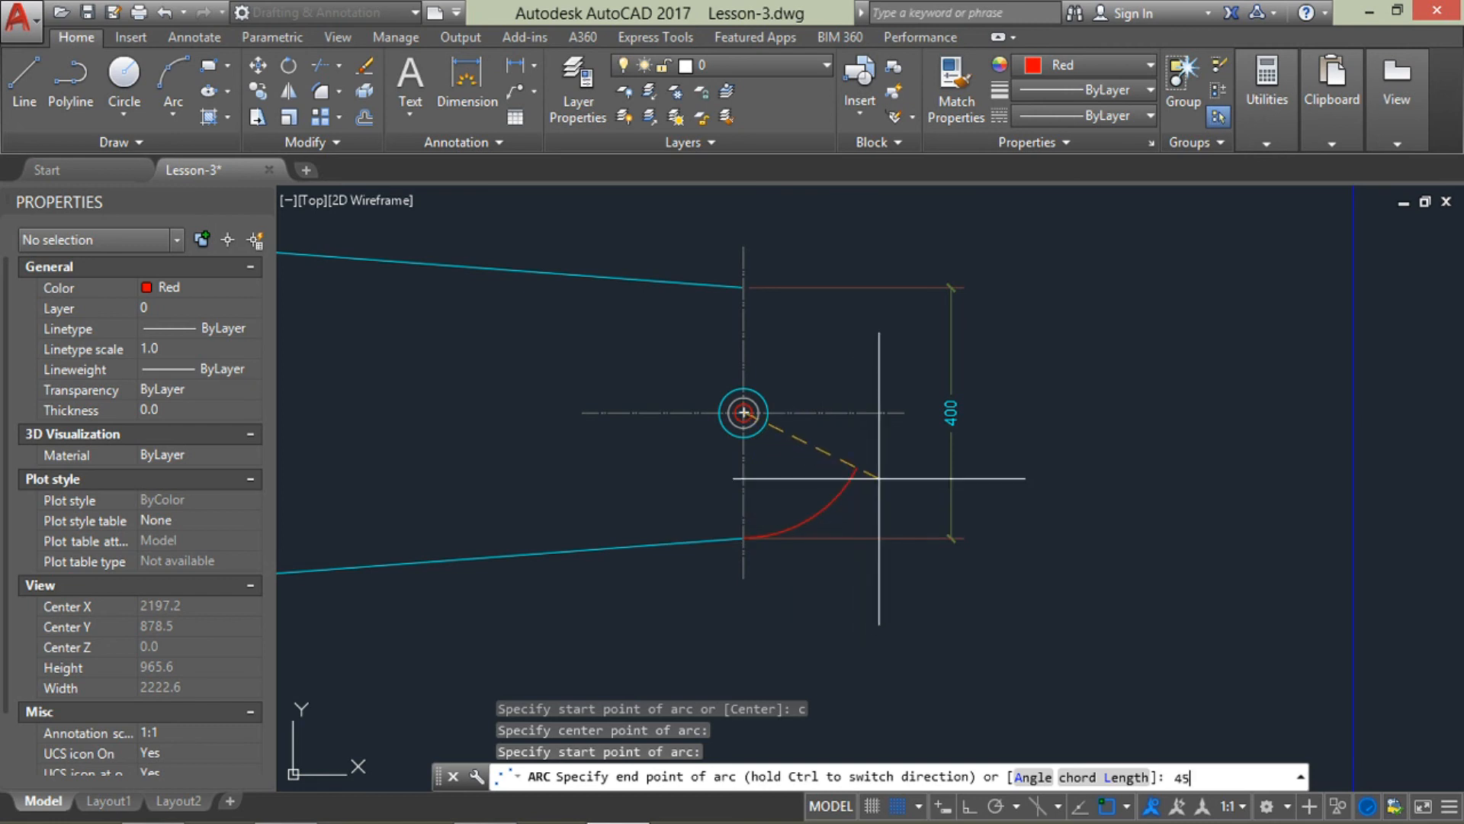
{"action": "key", "text": "Return"}
Erase the short arc starting at the lower line's right end
{"action": "type", "text": "e"}
{"action": "key", "text": "Return"}
{"action": "left_click", "coordinate": [853, 474]}
{"action": "key", "text": "Return"}
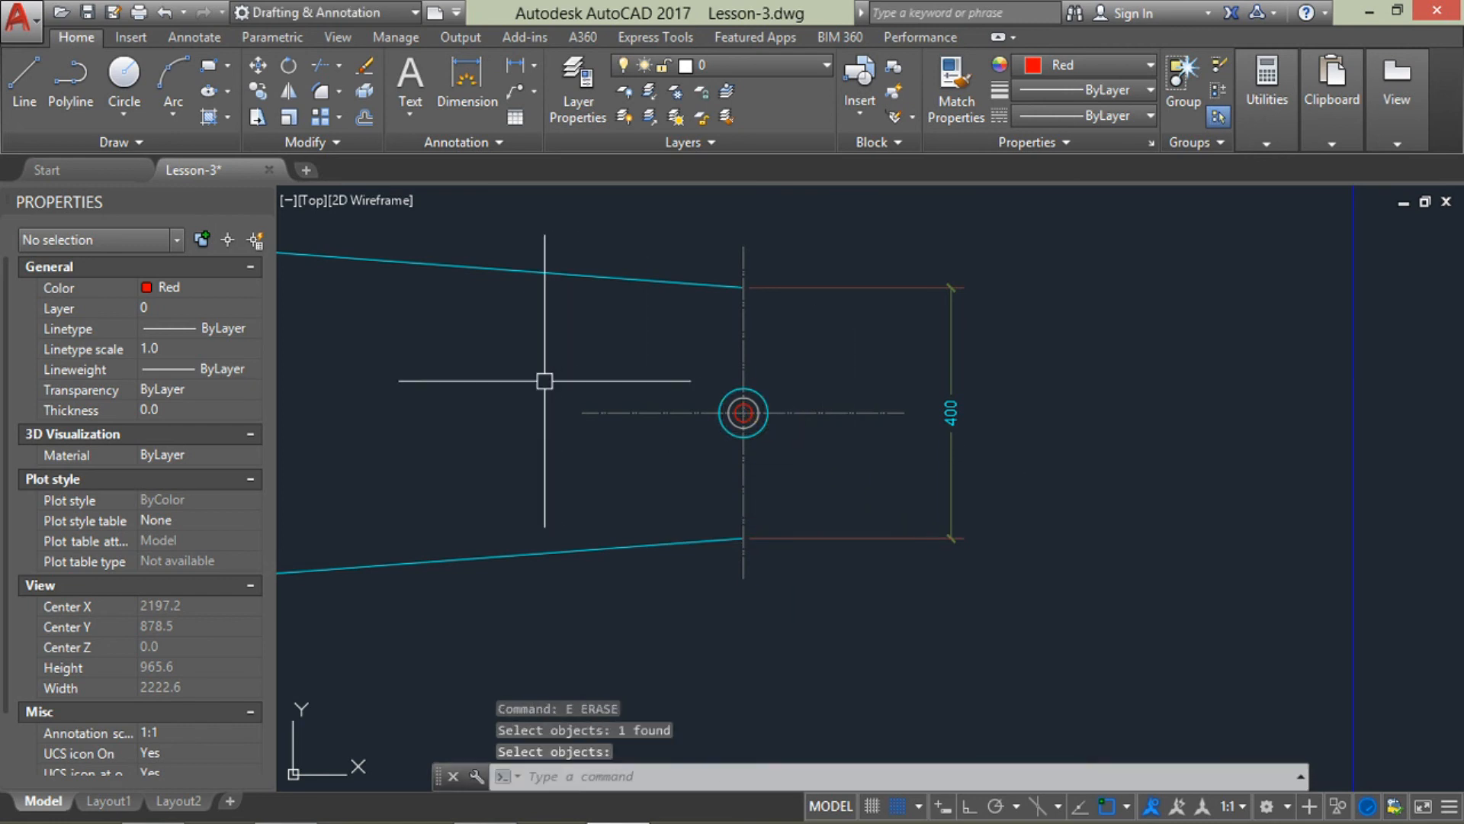
Draw an arc center-first from the circles' center, starting at the lower line's right end, with 135 as the end-point value toward the upper right
{"action": "type", "text": "arc"}
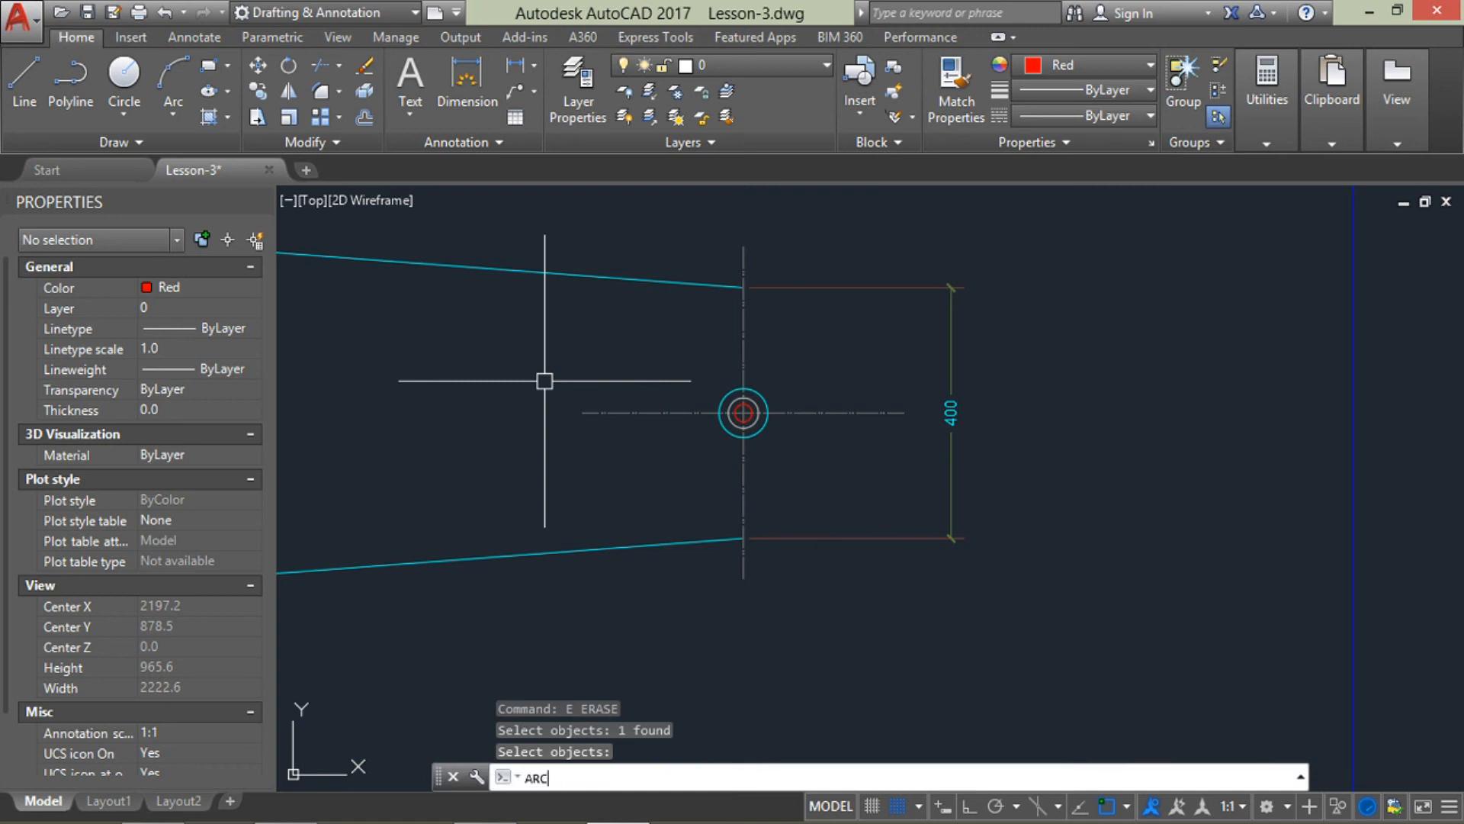
{"action": "key", "text": "Return"}
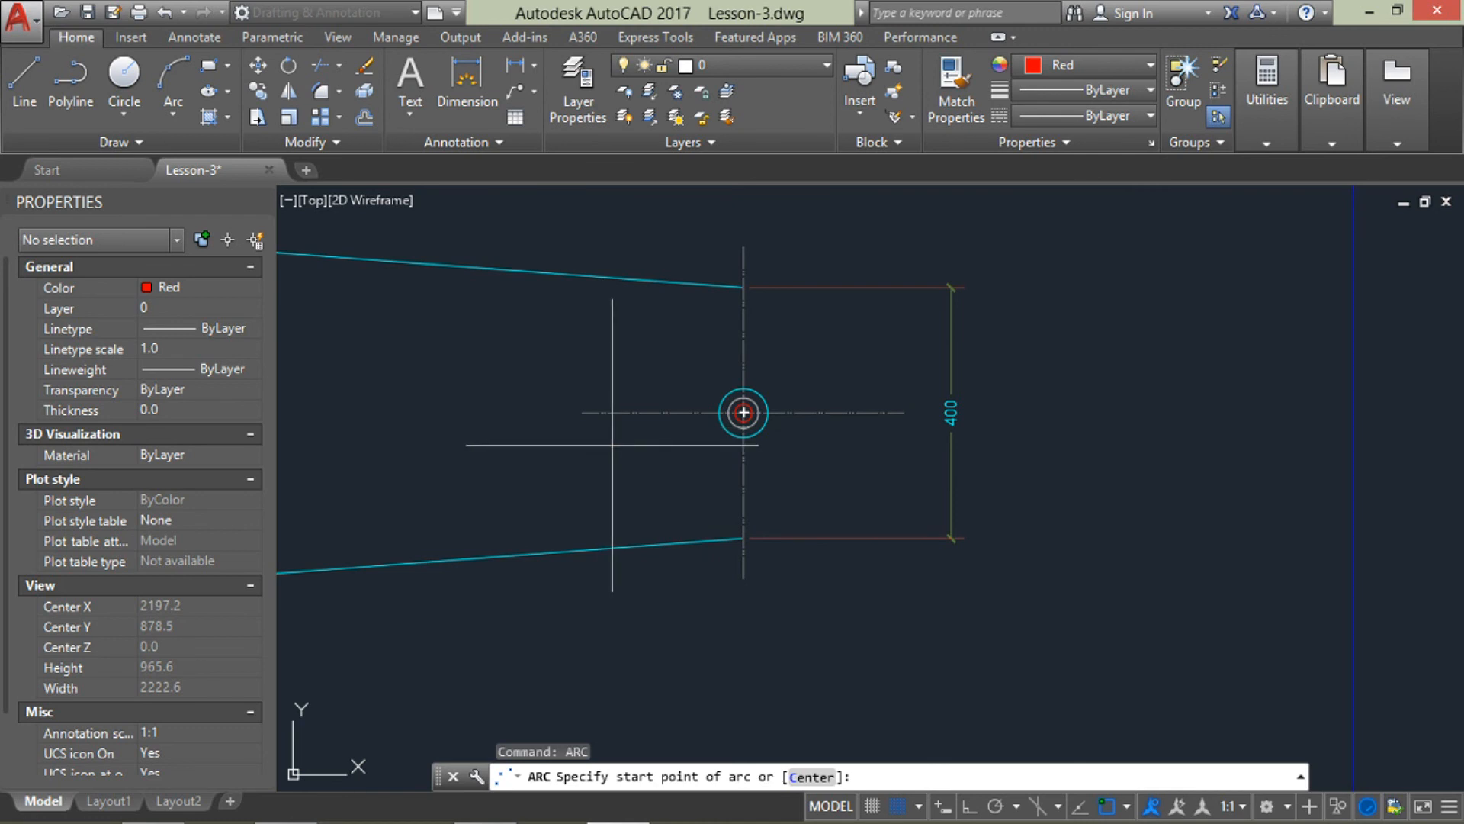
{"action": "type", "text": "c"}
{"action": "key", "text": "Return"}
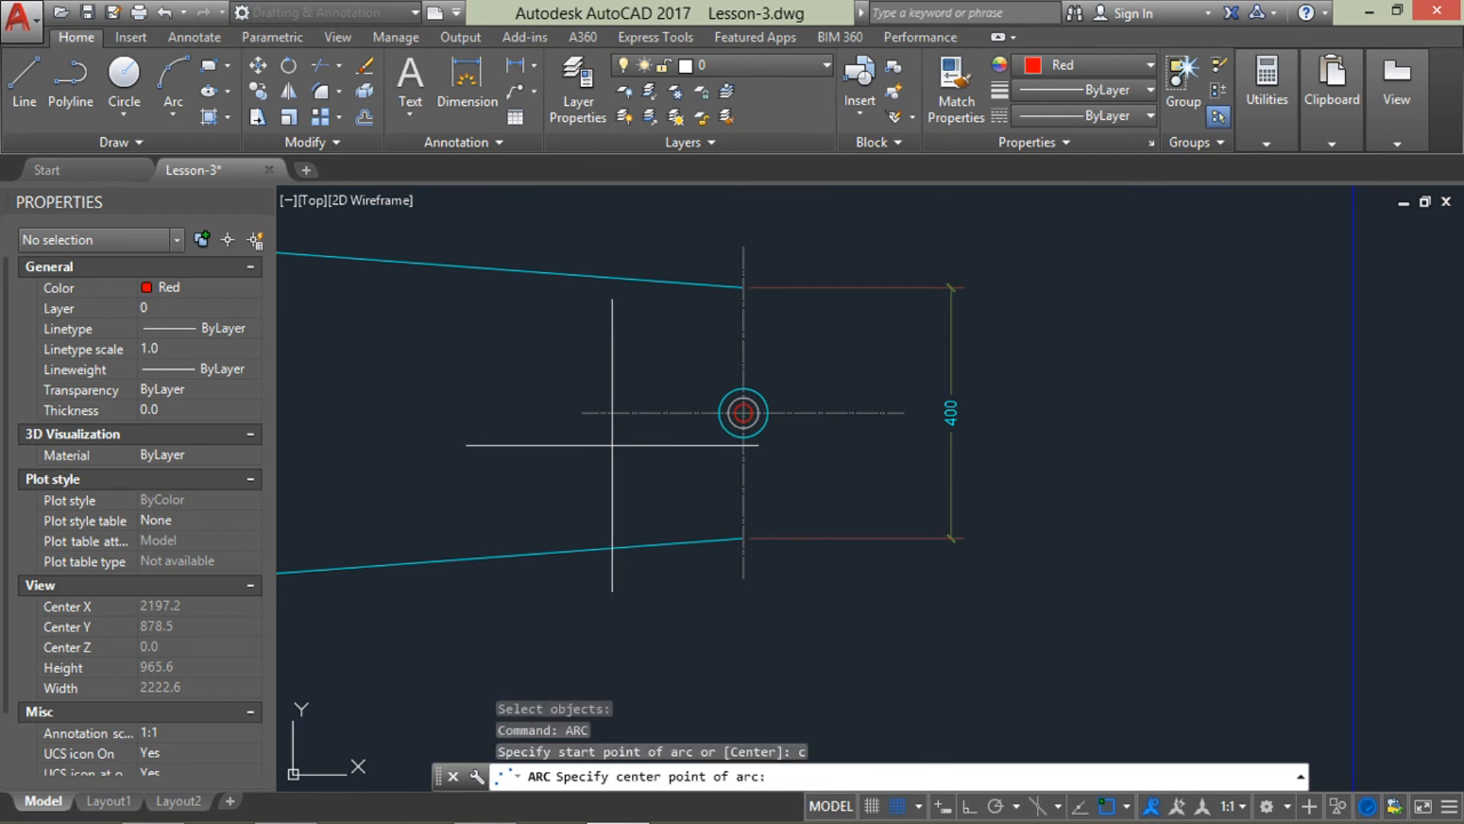
{"action": "left_click", "coordinate": [744, 412]}
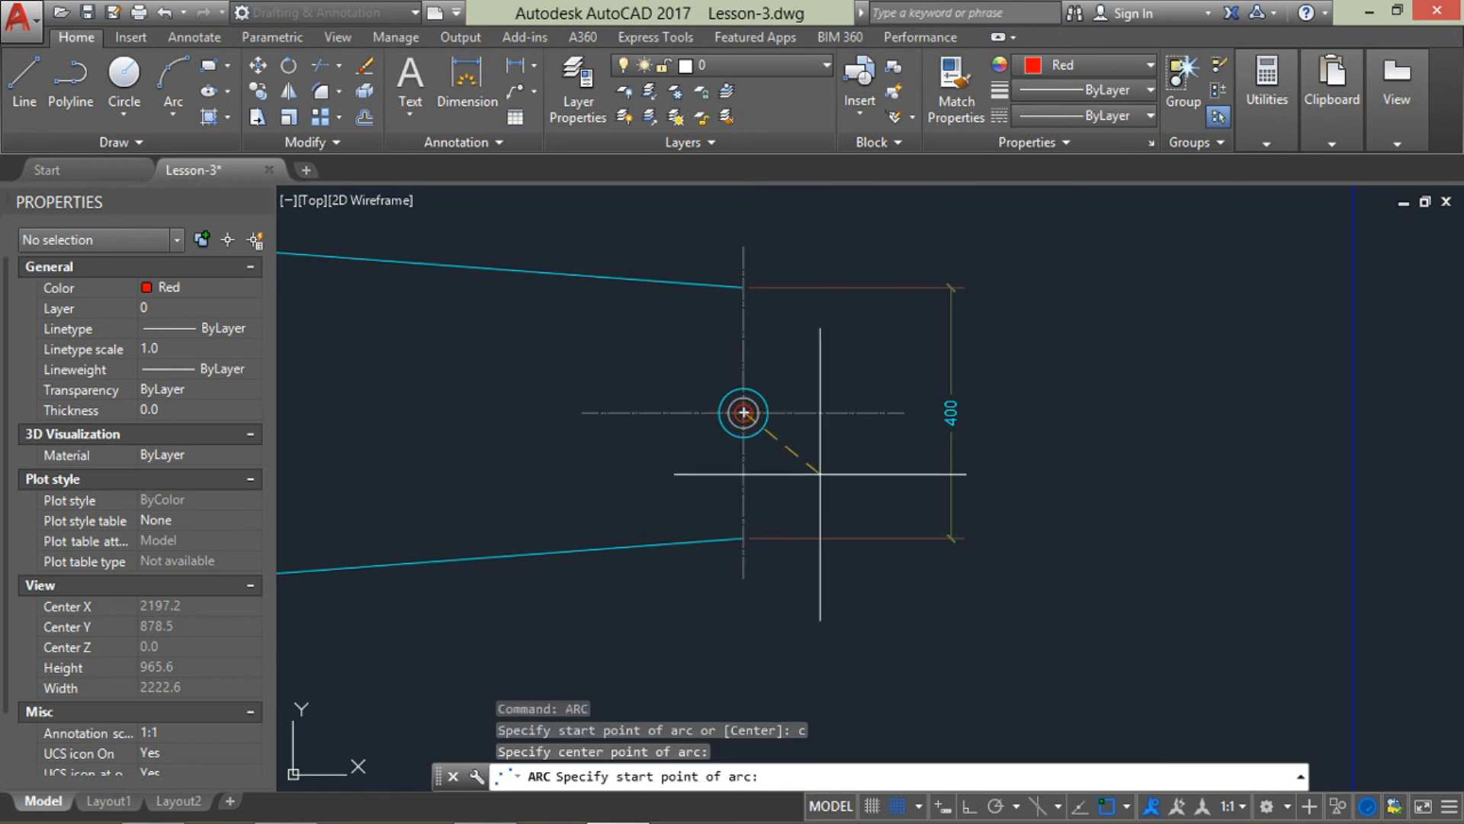
{"action": "left_click", "coordinate": [743, 537]}
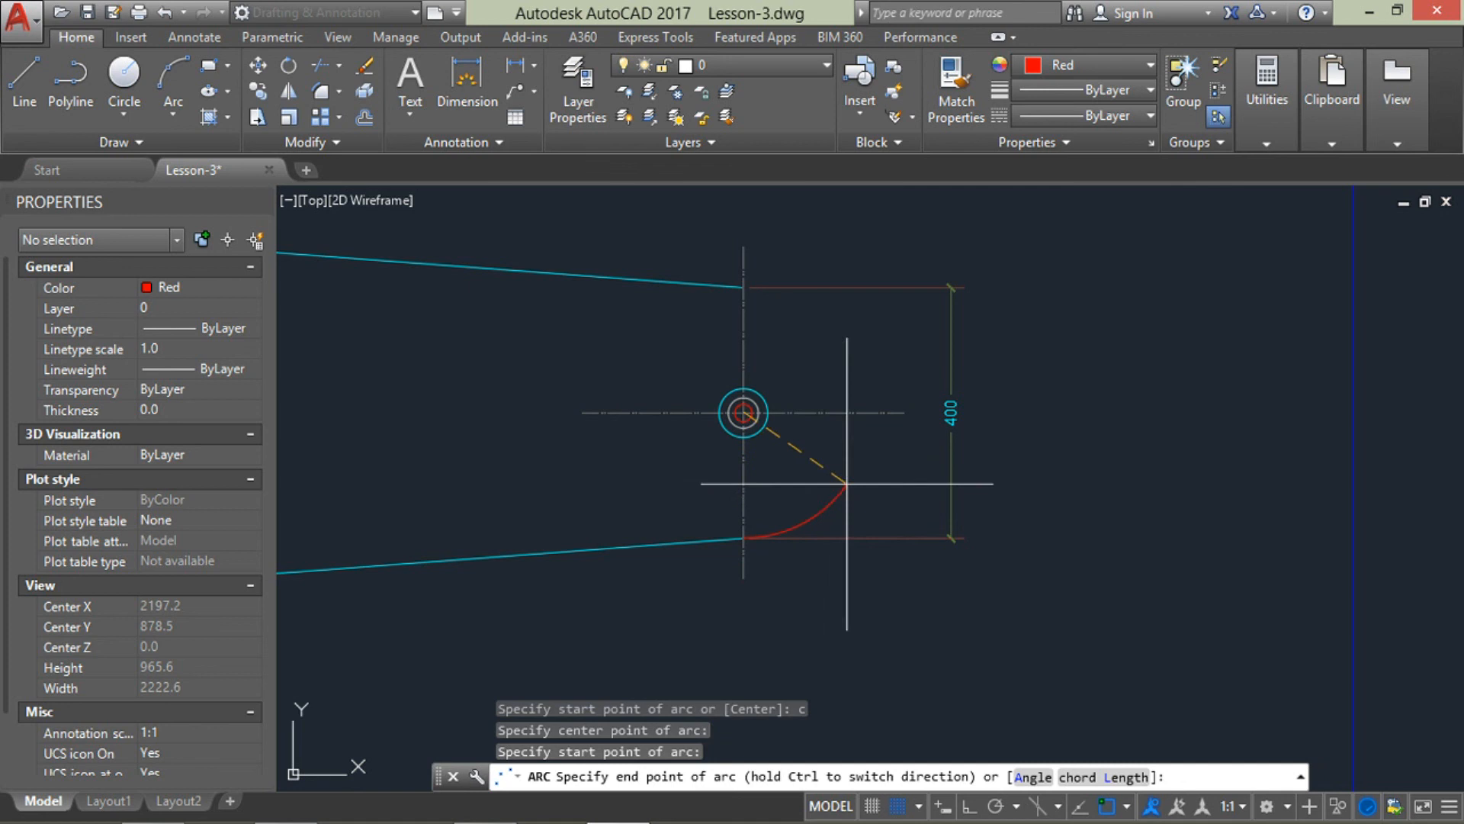
{"action": "scroll", "coordinate": [850, 350], "scroll_direction": "up", "scroll_amount": 1}
{"action": "middle_click_drag", "start_coordinate": [850, 349], "coordinate": [678, 416]}
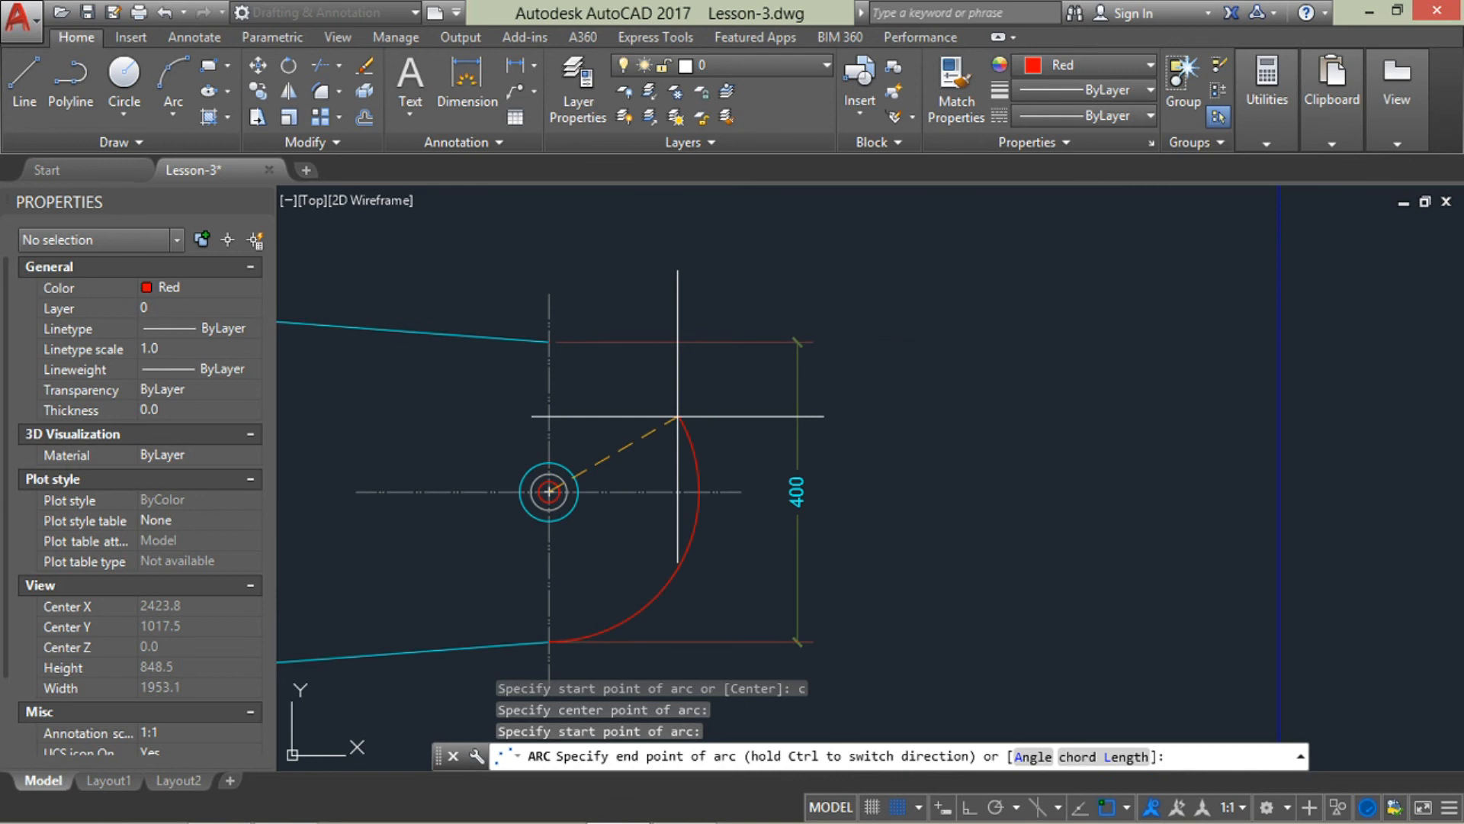
{"action": "type", "text": "135"}
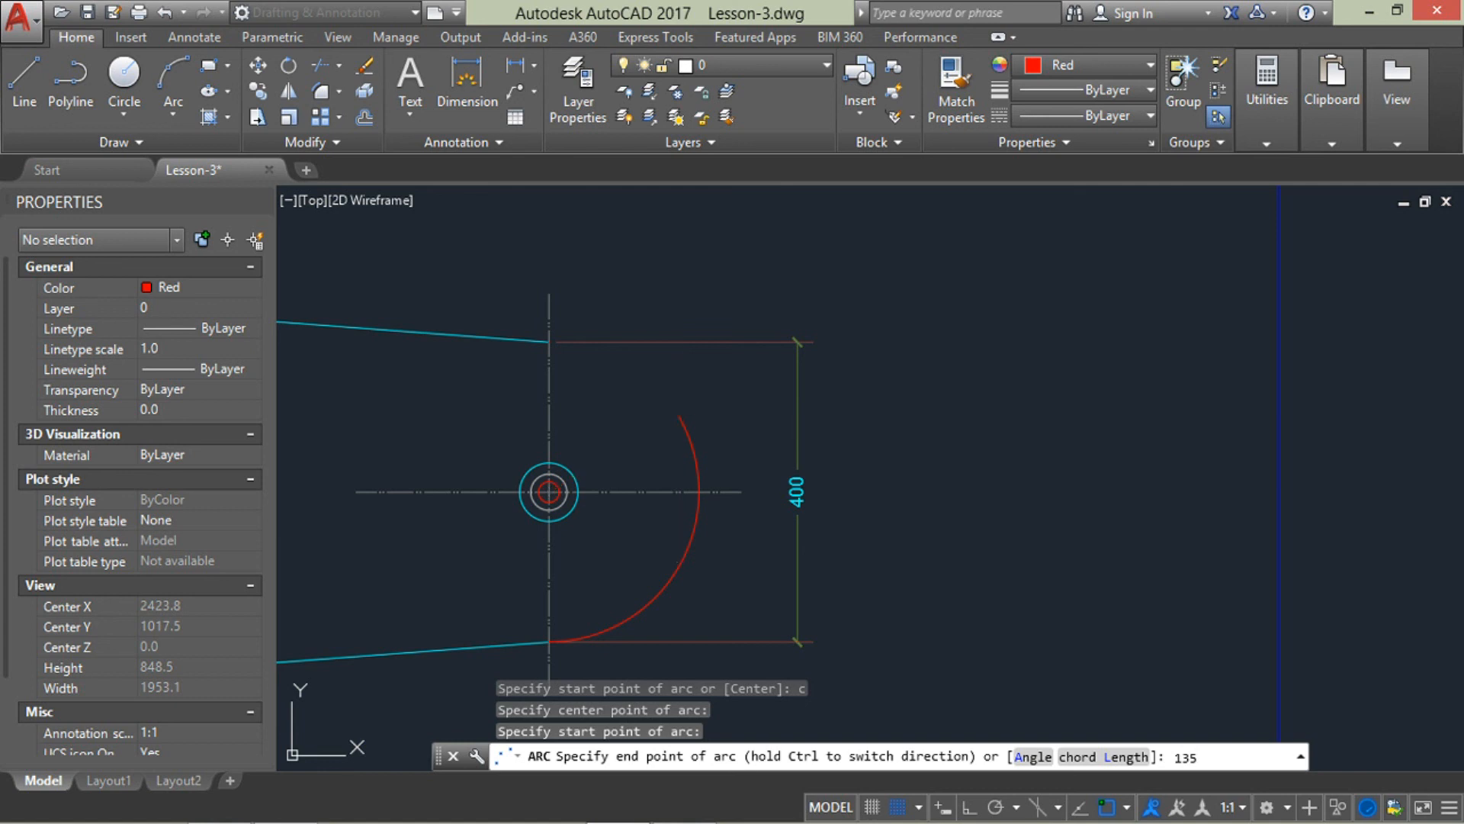
{"action": "key", "text": "Return"}
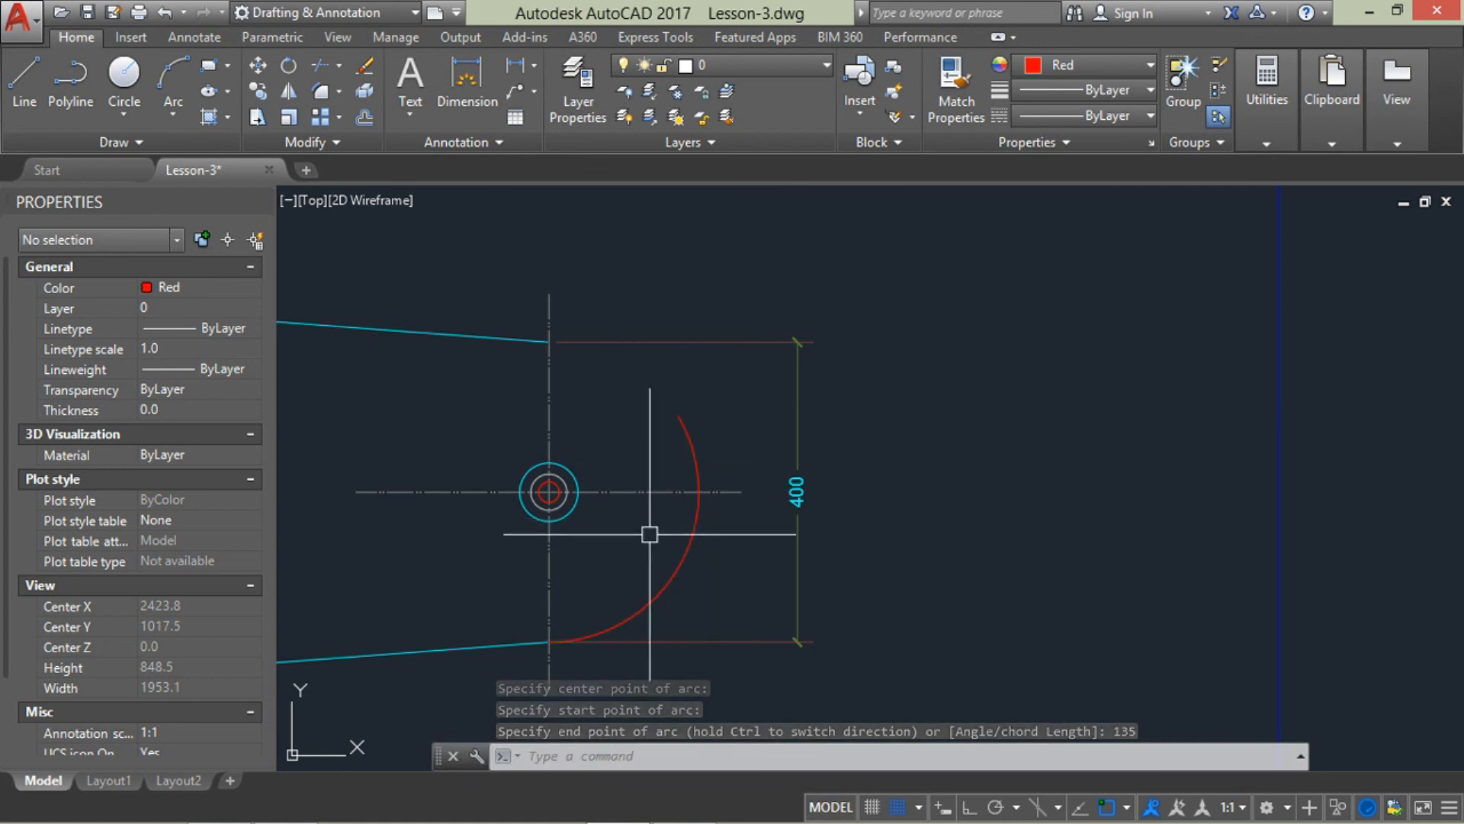
{"action": "scroll", "coordinate": [650, 534], "scroll_direction": "down", "scroll_amount": 1}
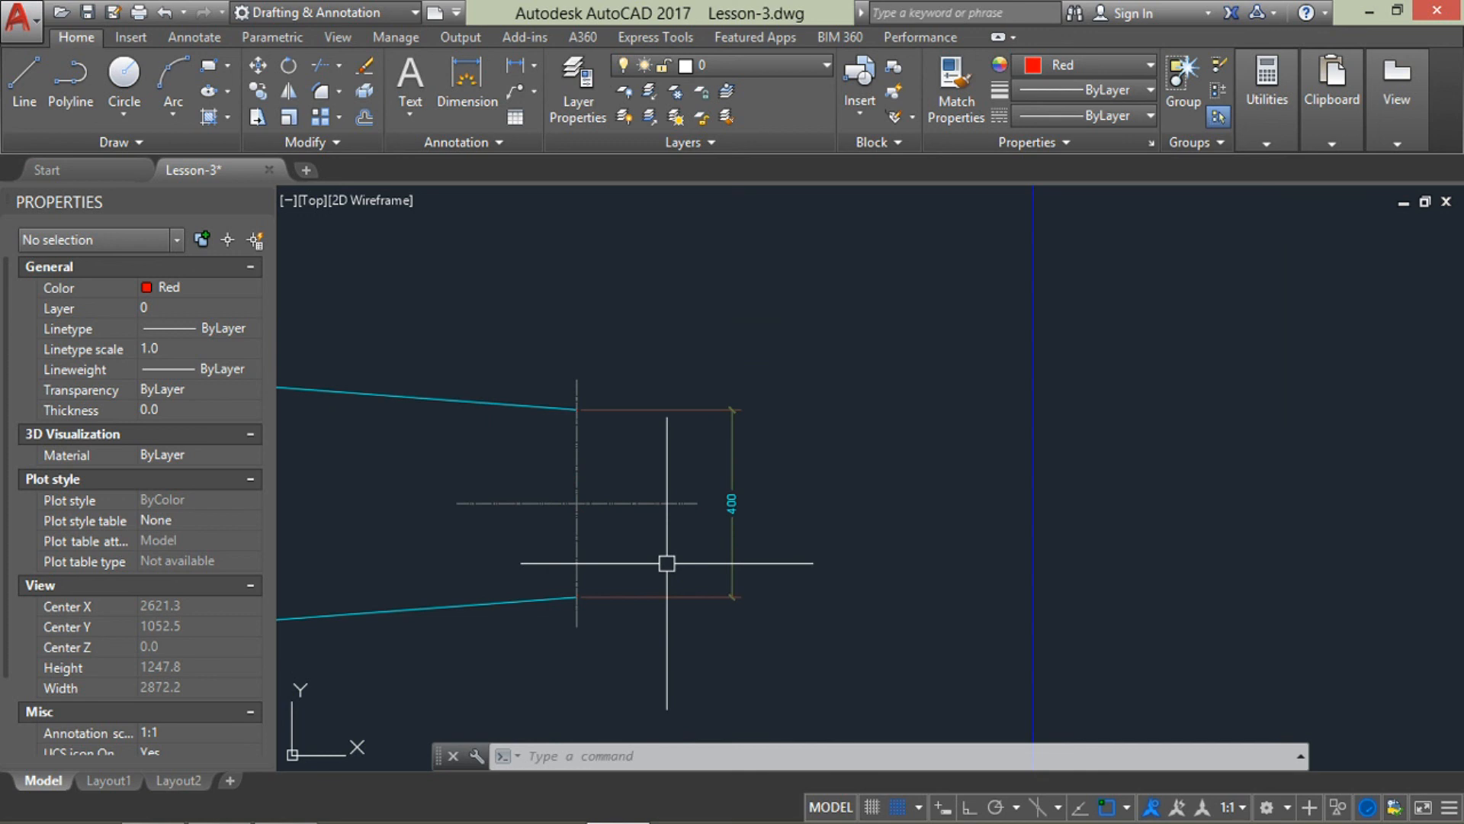